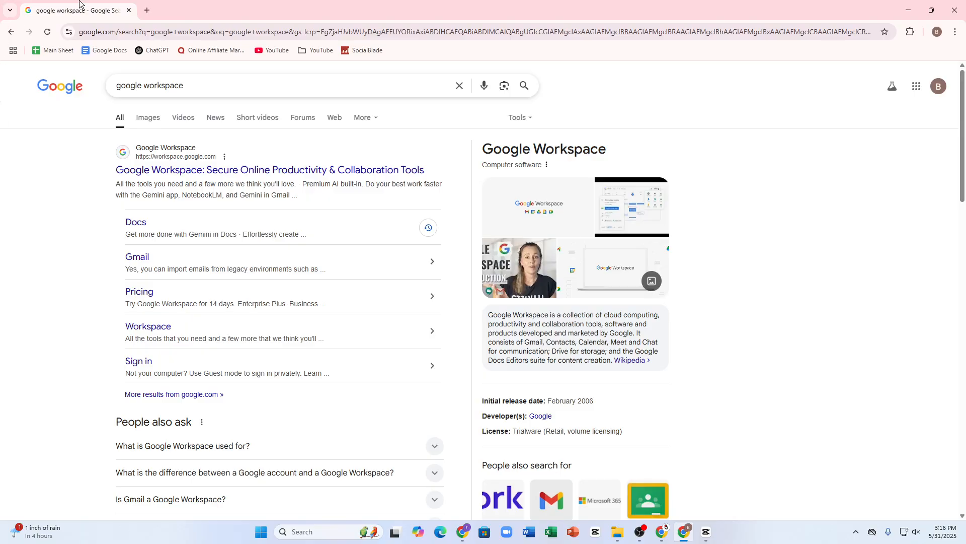
# Open an empty new tab next to the 'google workspace' search results, then return to the results
pyautogui.click(147, 10)
pyautogui.click(89, 10)
# Open the Google Workspace site, glance at the Get started sign-up page, then return home
pyautogui.click(135, 172)
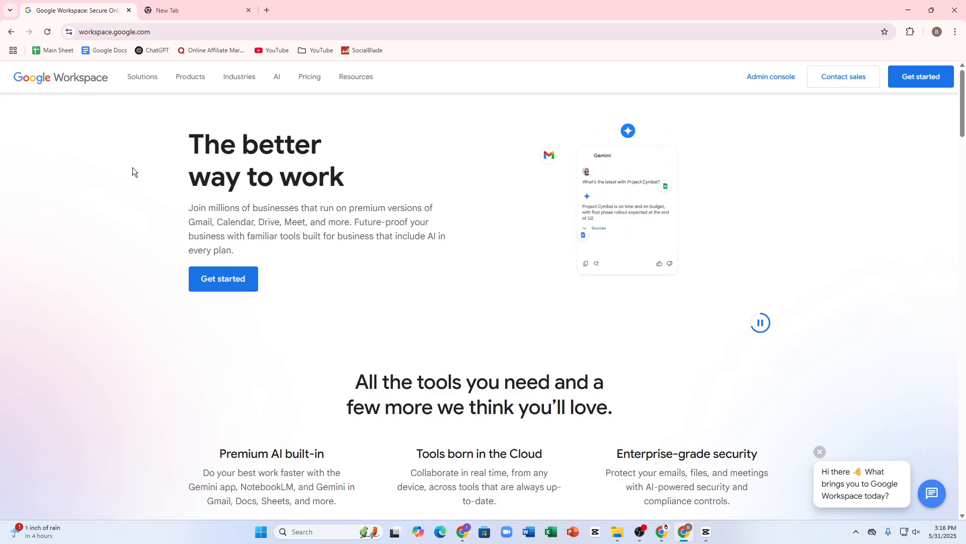
pyautogui.click(204, 285)
pyautogui.scroll(-7, 553, 283)
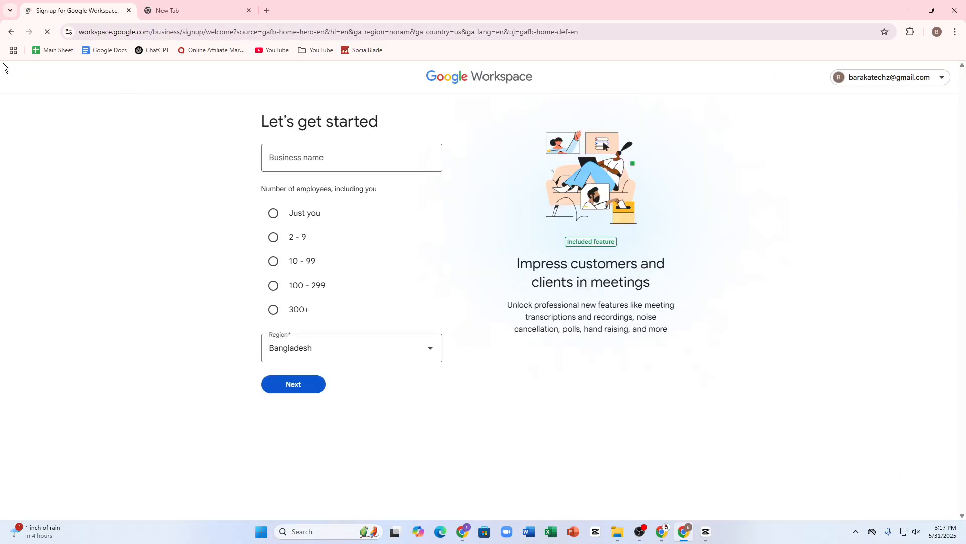
pyautogui.click(18, 26)
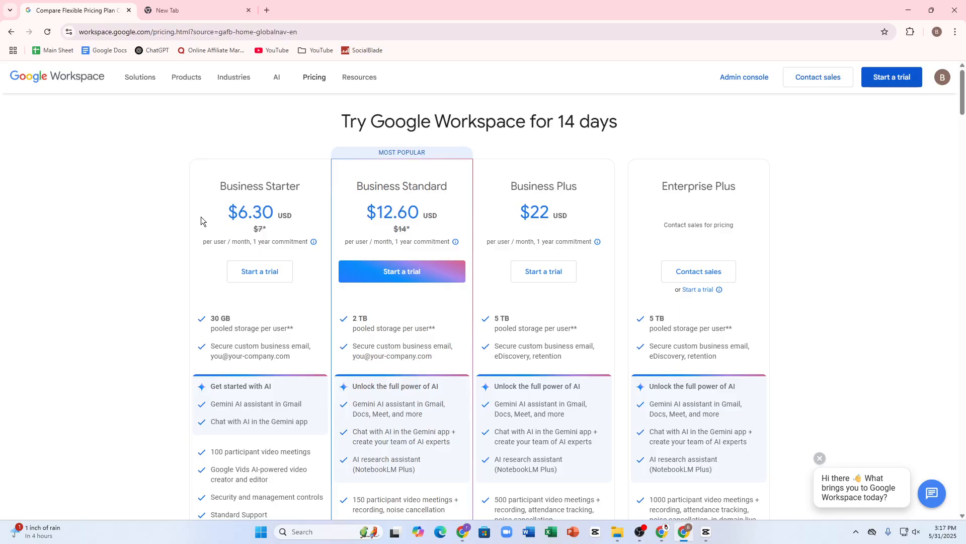
# Review the Business Starter, Standard, Plus and Enterprise Plus plans, then return to the Workspace home page
pyautogui.scroll(-2, 464, 290)
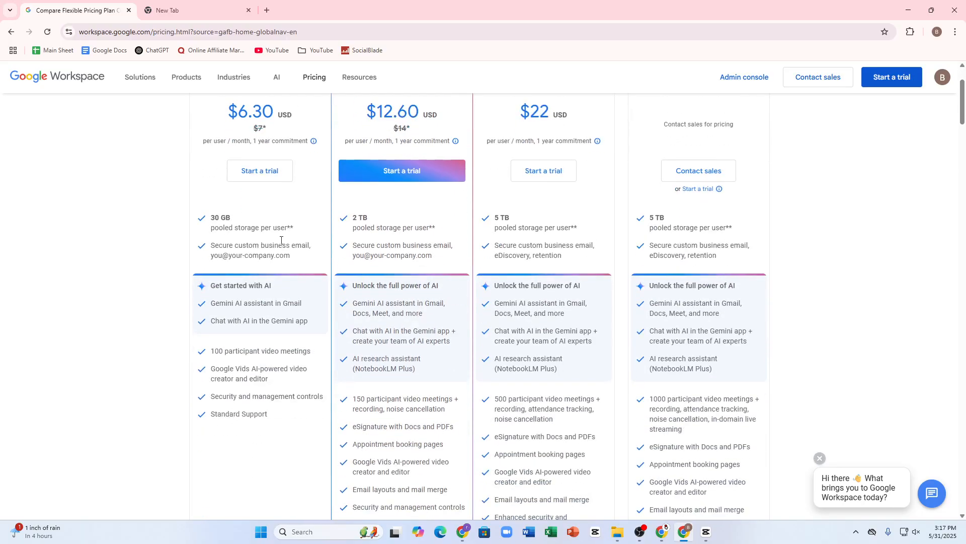
pyautogui.scroll(2, 352, 232)
pyautogui.moveTo(219, 186); pyautogui.dragTo(296, 182)
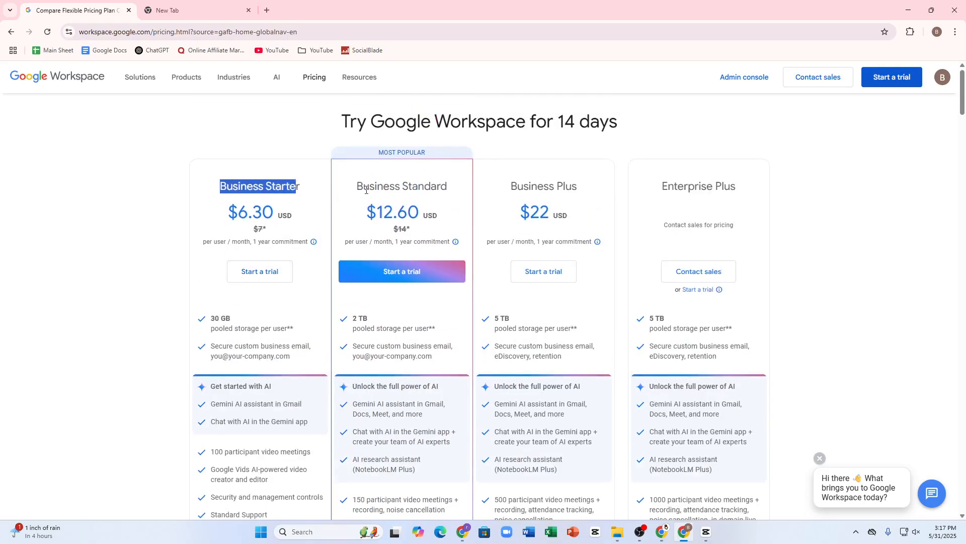
pyautogui.moveTo(366, 190); pyautogui.dragTo(717, 207)
pyautogui.scroll(-2, 611, 228)
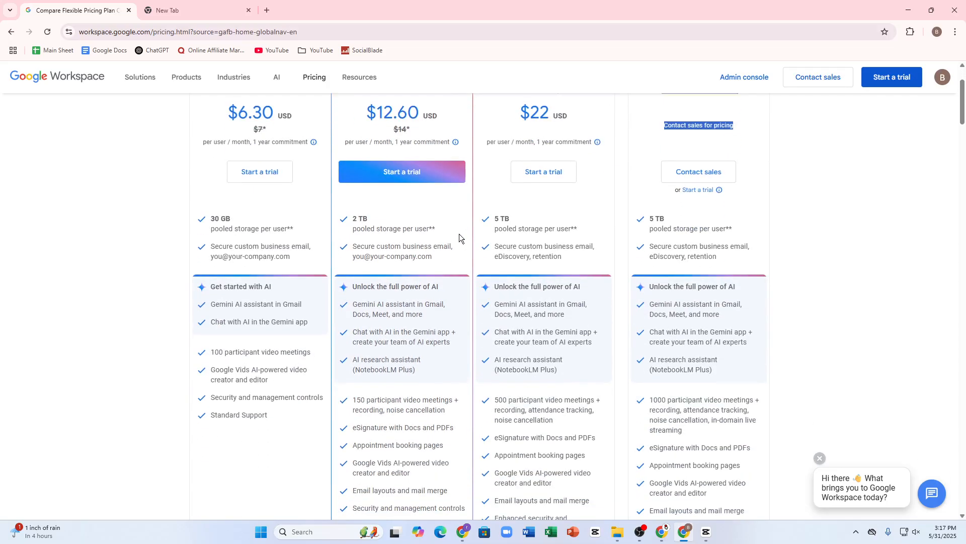
pyautogui.moveTo(203, 218); pyautogui.dragTo(197, 121)
pyautogui.scroll(9, 347, 265)
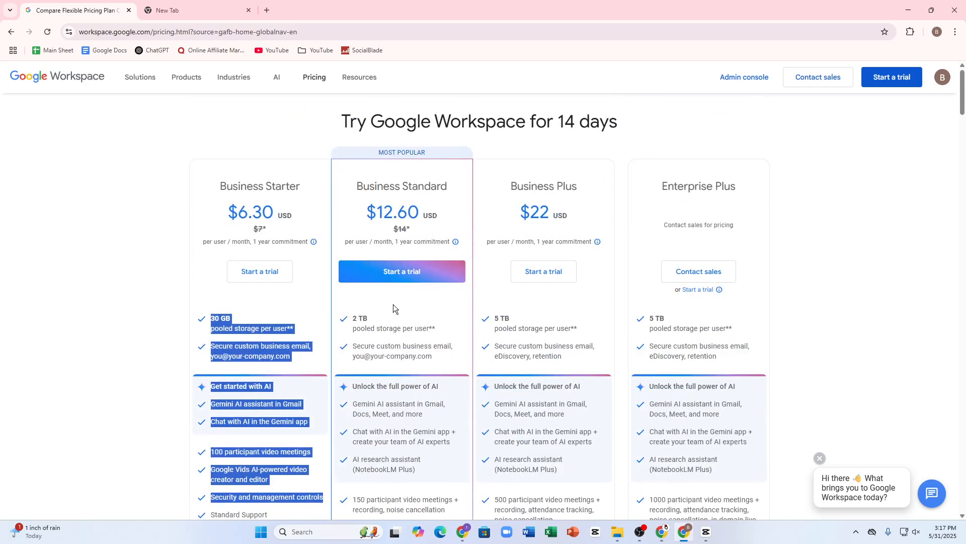
pyautogui.scroll(-10, 327, 269)
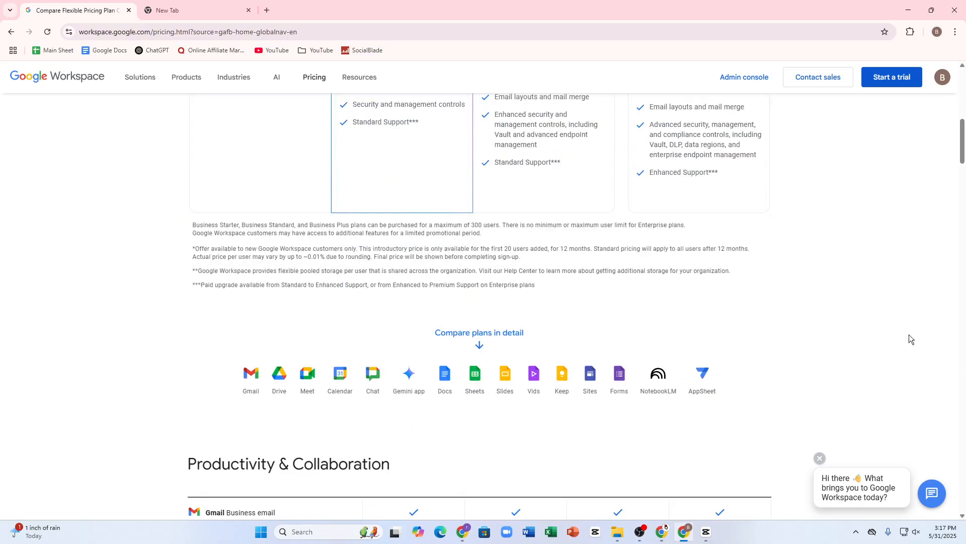
pyautogui.scroll(-8, 772, 388)
pyautogui.scroll(8, 498, 302)
pyautogui.scroll(-8, 497, 383)
pyautogui.scroll(9, 176, 222)
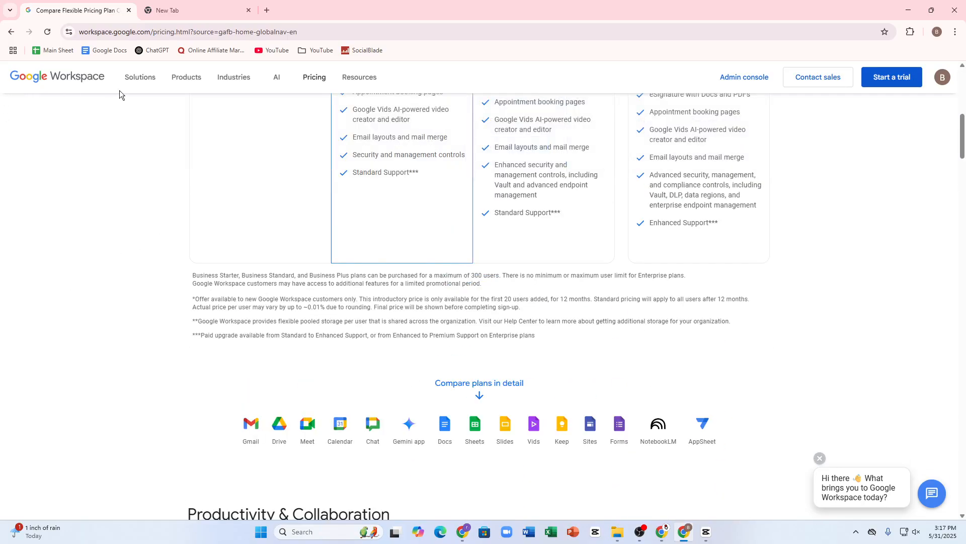
pyautogui.click(48, 81)
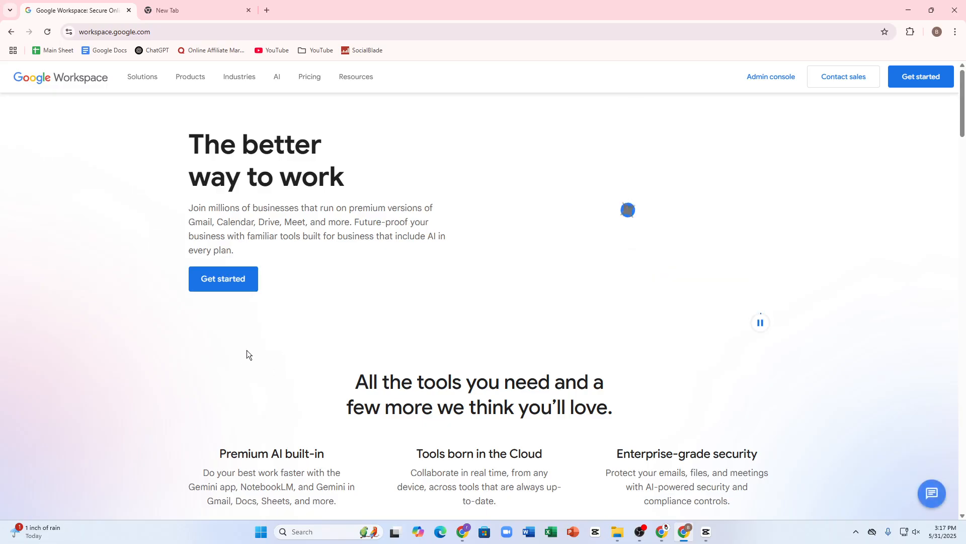
# Start the sign-up, enter business name 'Youtube Hustler' and choose 2 - 9 employees
pyautogui.click(228, 289)
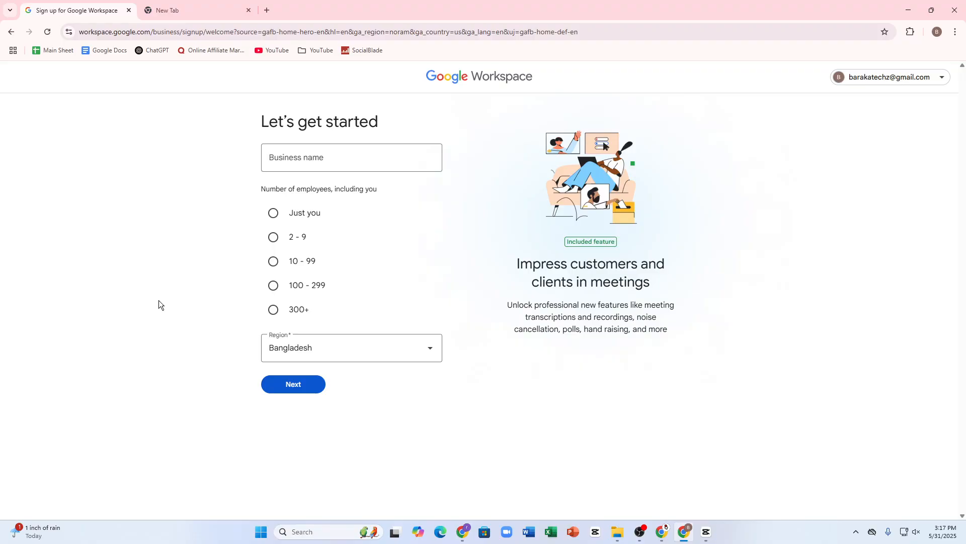
pyautogui.click(299, 156)
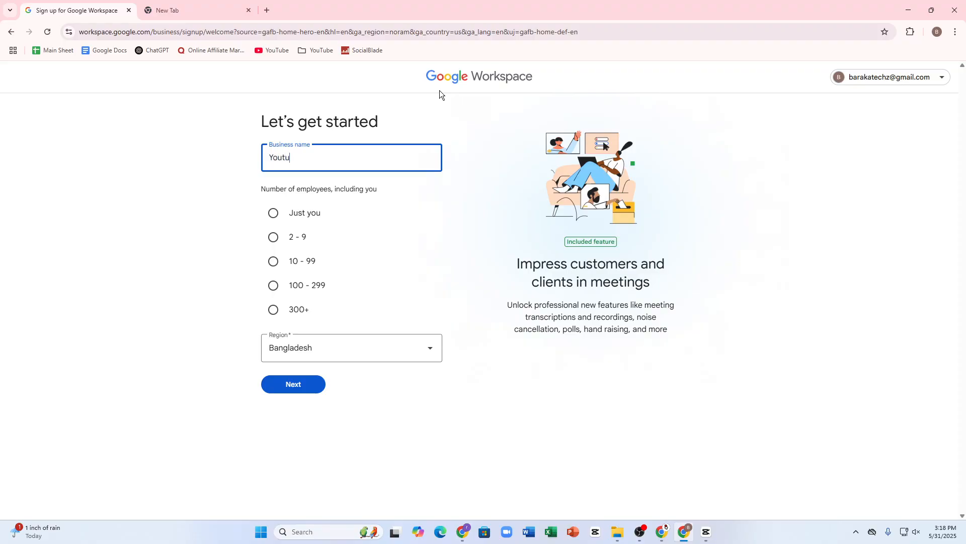
pyautogui.write('be Hustler')
pyautogui.moveTo(259, 189); pyautogui.dragTo(404, 188)
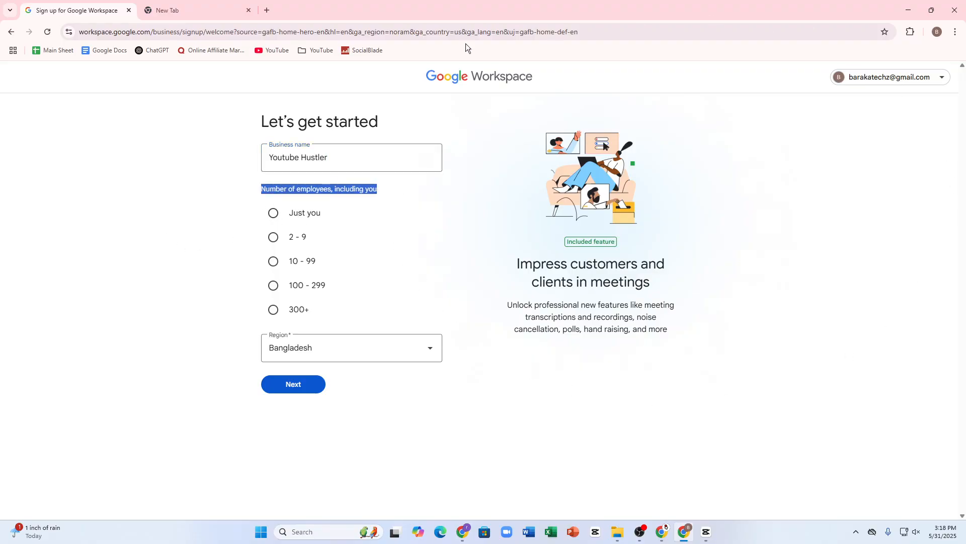
pyautogui.click(272, 236)
# Scroll the region list and select U.S. Virgin Islands
pyautogui.click(303, 356)
pyautogui.scroll(-12, 375, 250)
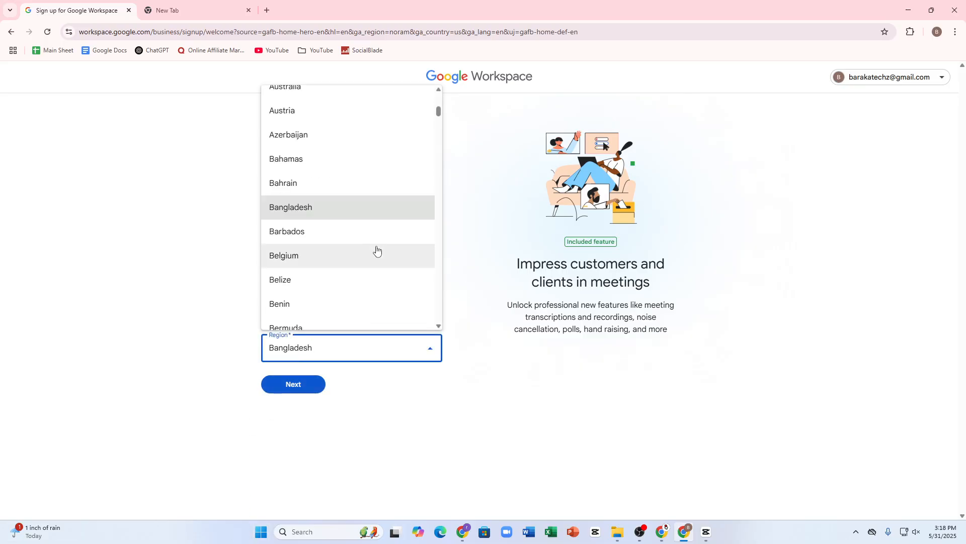
pyautogui.scroll(-20, 327, 258)
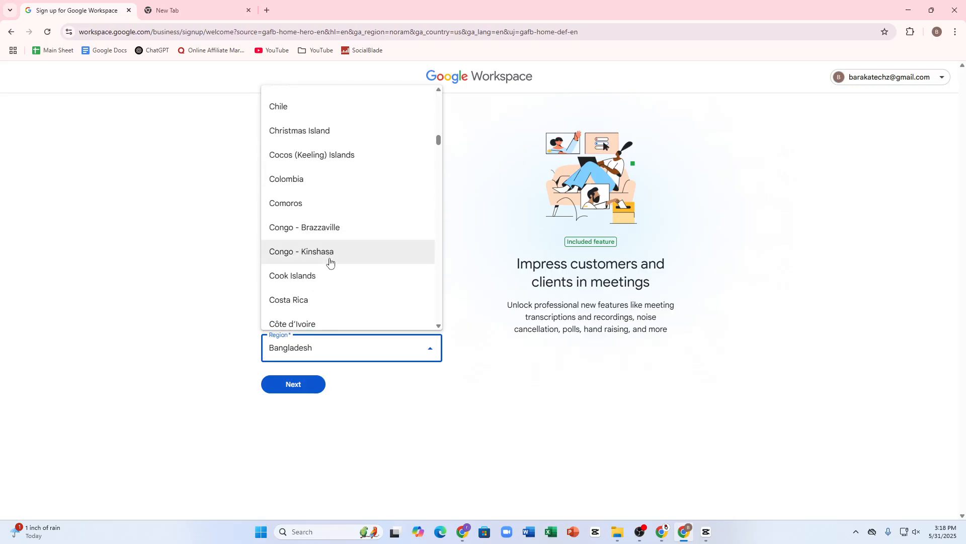
pyautogui.scroll(-20, 312, 252)
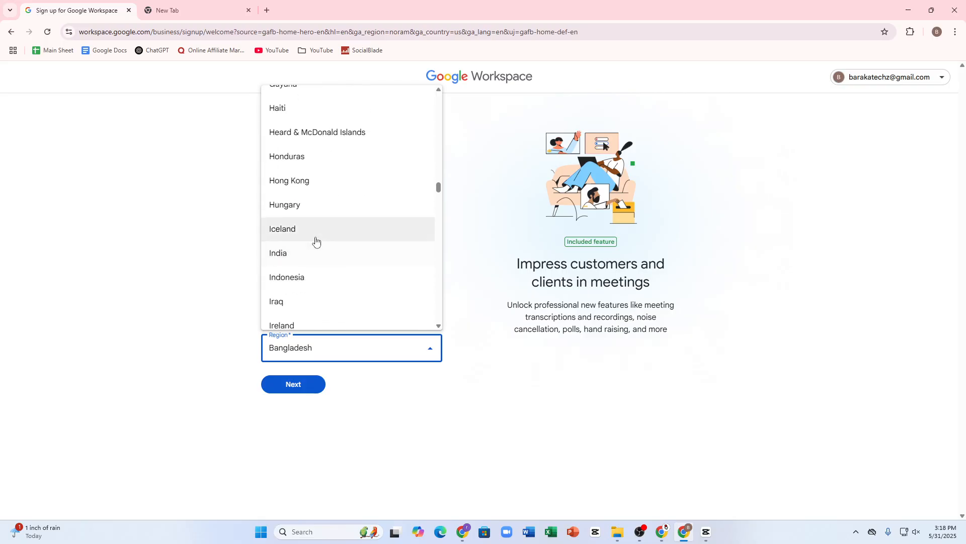
pyautogui.scroll(-20, 305, 233)
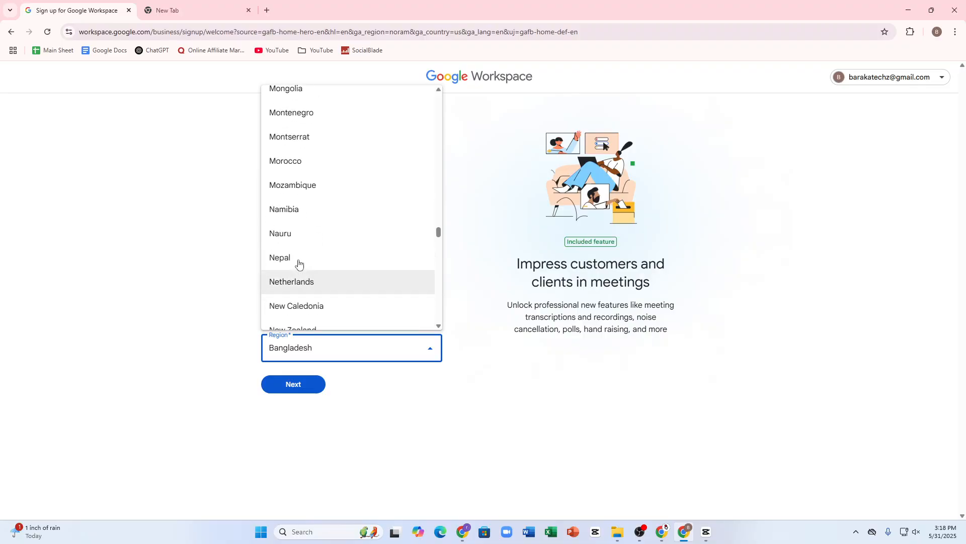
pyautogui.scroll(-18, 300, 247)
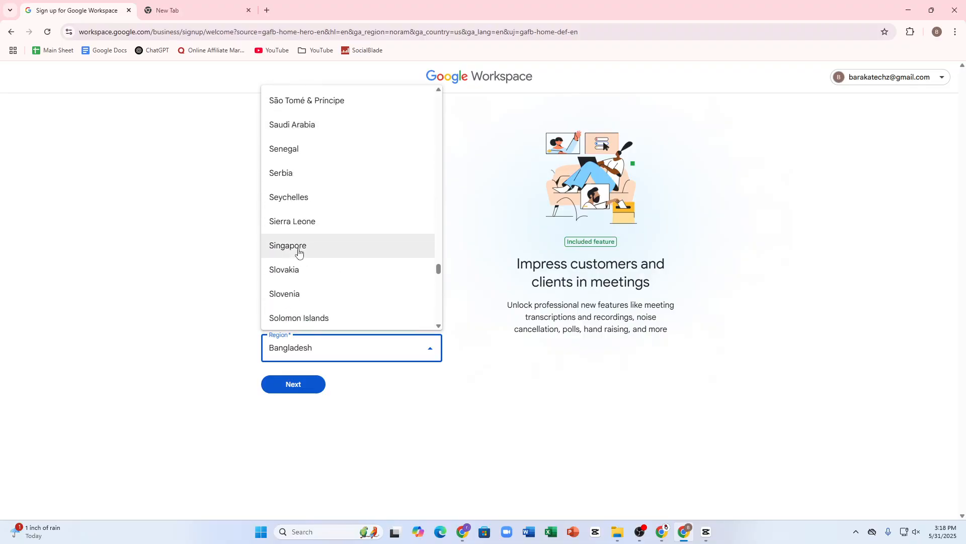
pyautogui.scroll(-12, 306, 230)
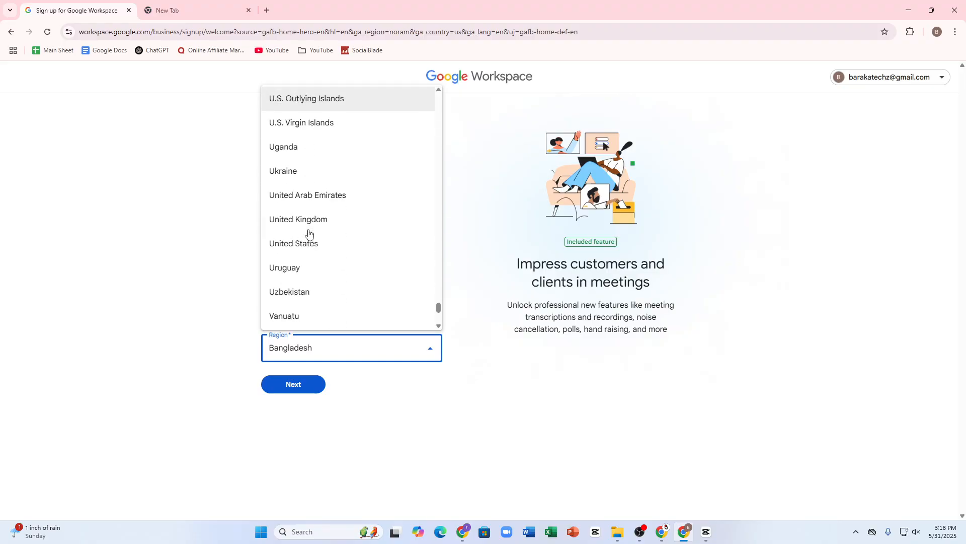
pyautogui.click(276, 107)
# Change the region to Australia and continue to the contact info page
pyautogui.click(352, 347)
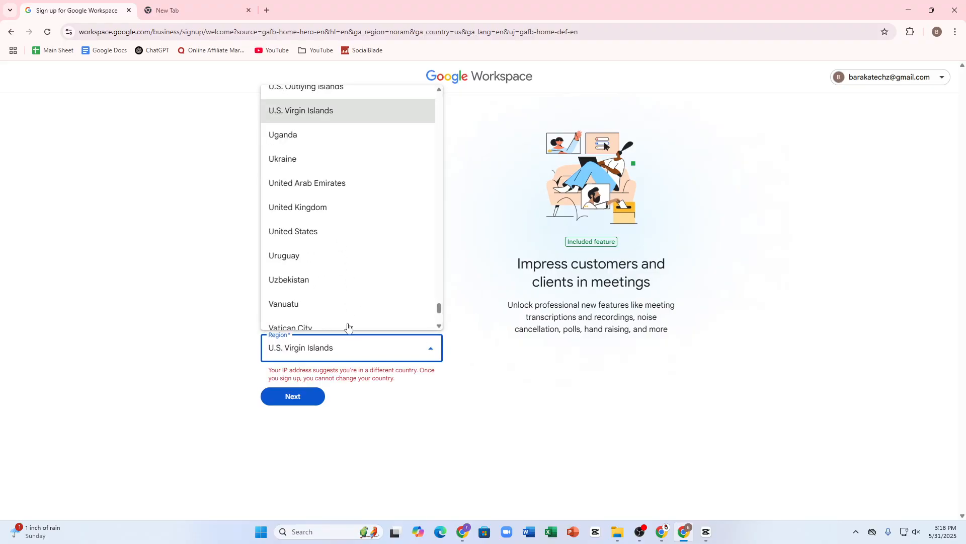
pyautogui.scroll(-4, 343, 317)
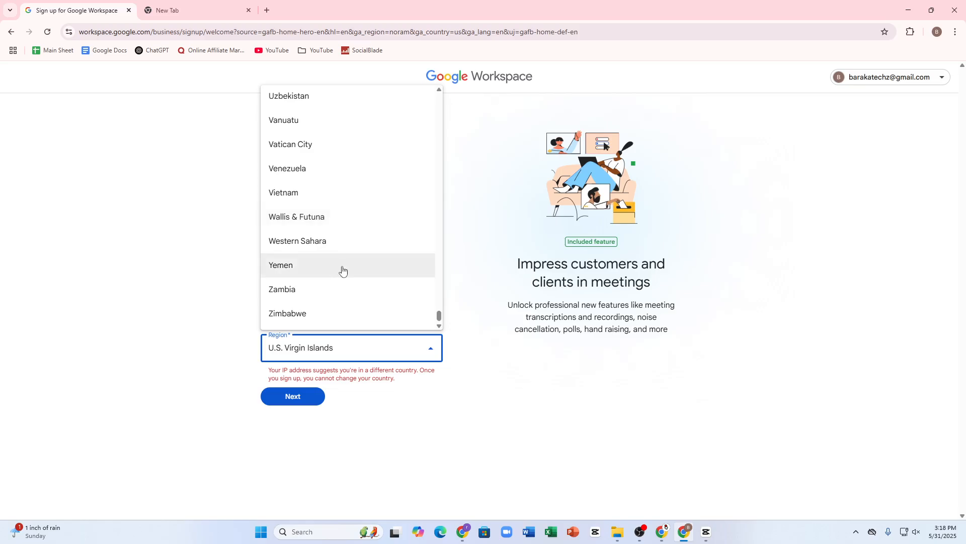
pyautogui.scroll(6, 341, 269)
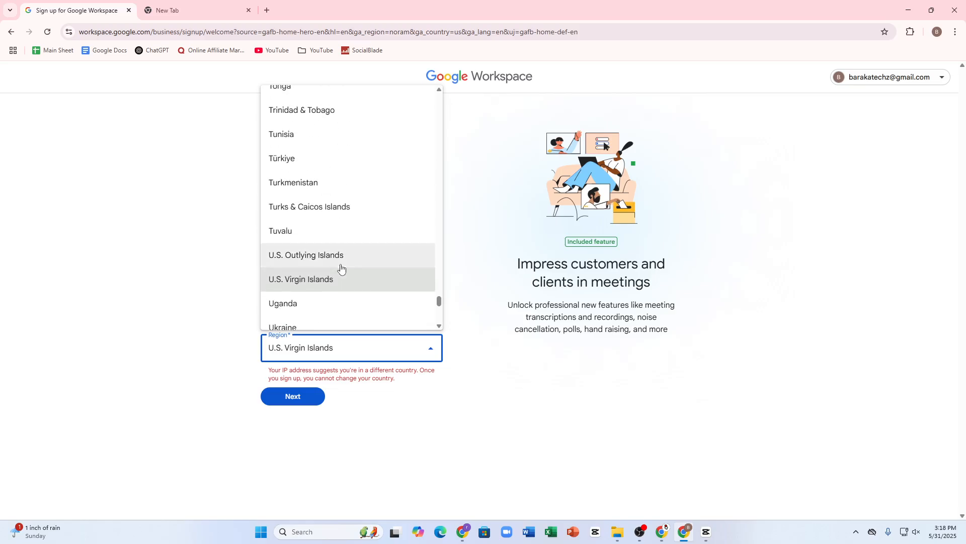
pyautogui.scroll(1, 324, 263)
pyautogui.scroll(-8, 302, 240)
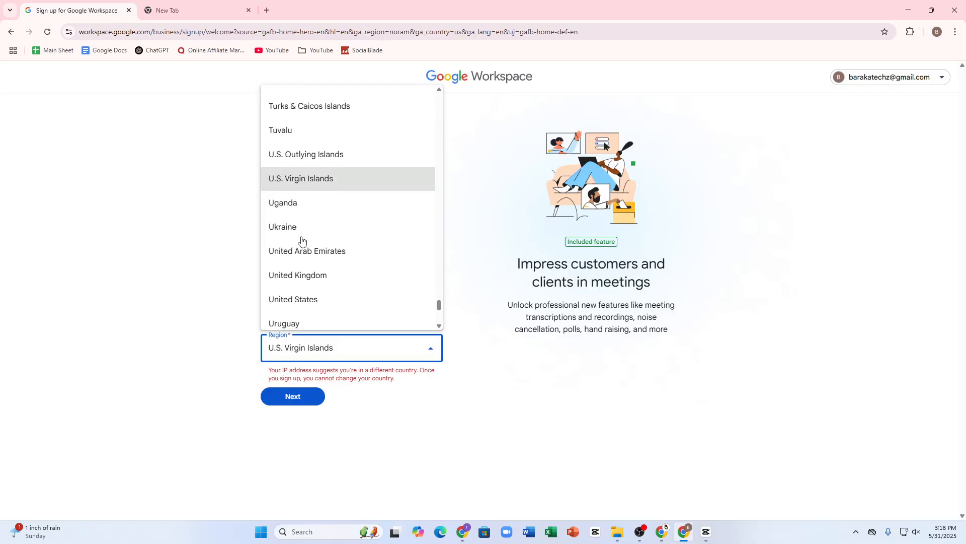
pyautogui.scroll(6, 342, 258)
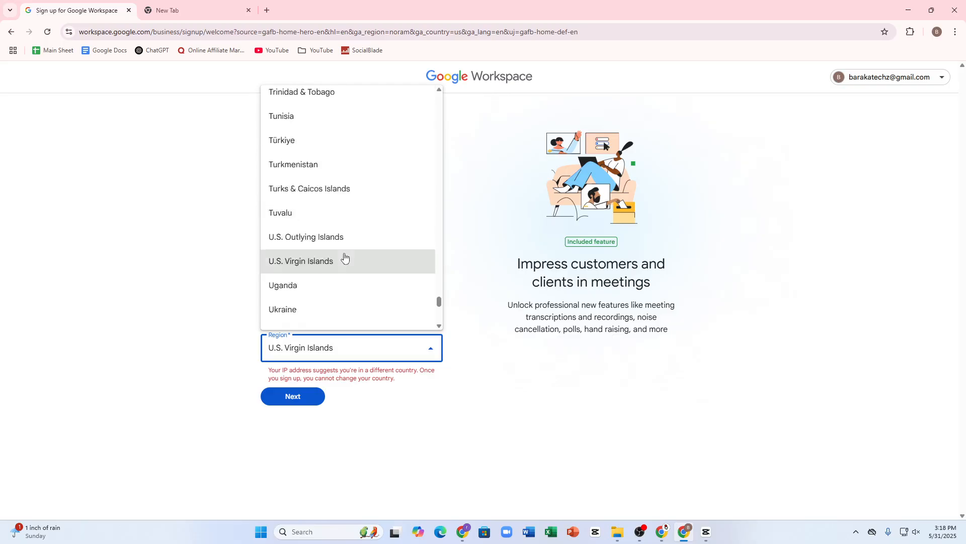
pyautogui.scroll(10, 342, 251)
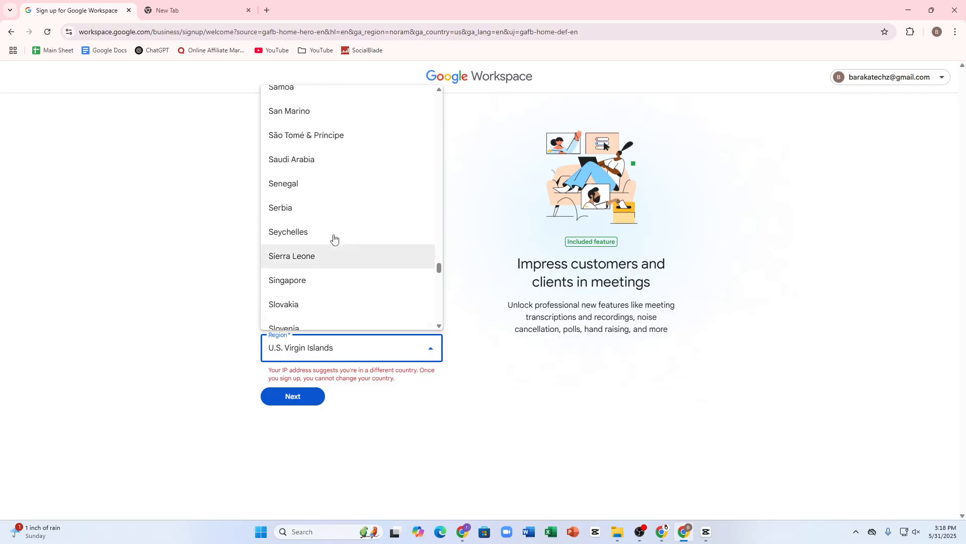
pyautogui.scroll(20, 338, 228)
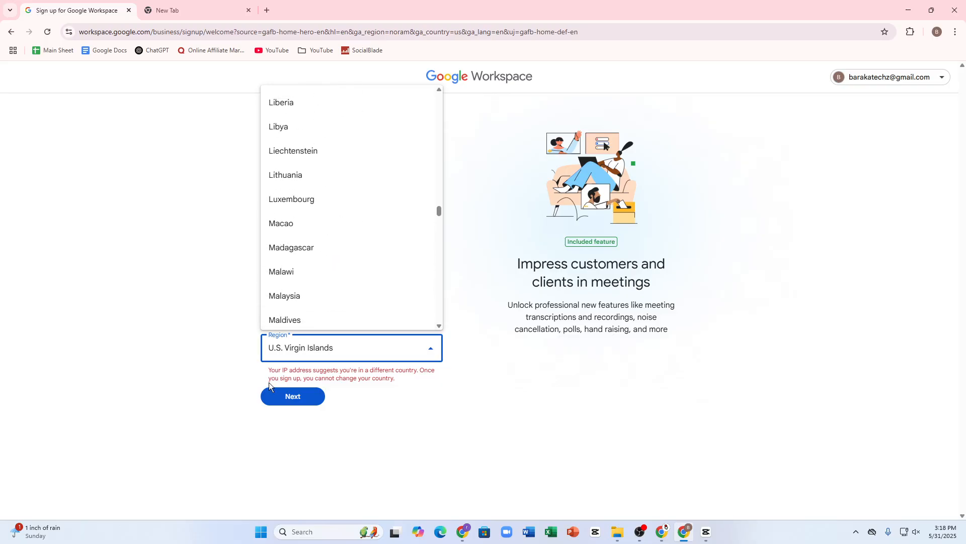
pyautogui.scroll(8, 294, 254)
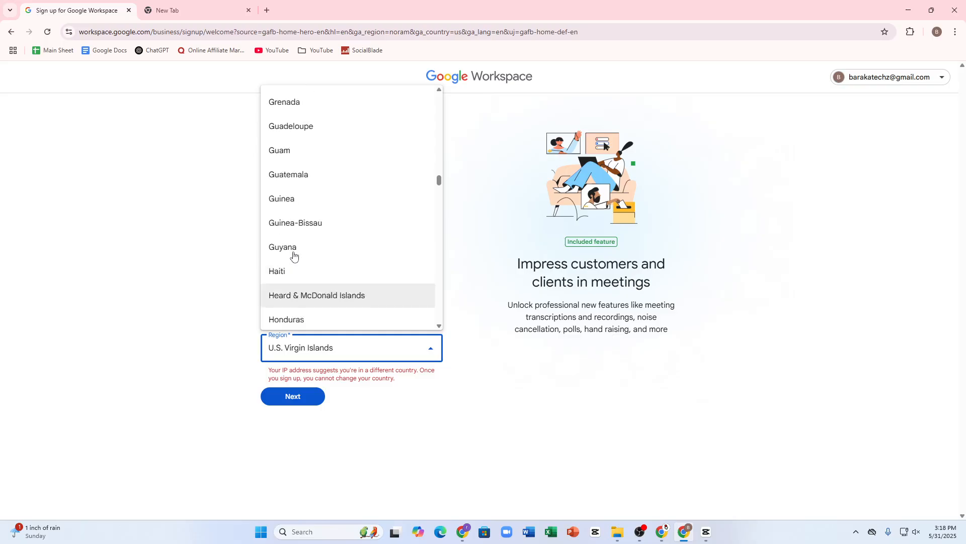
pyautogui.scroll(15, 302, 257)
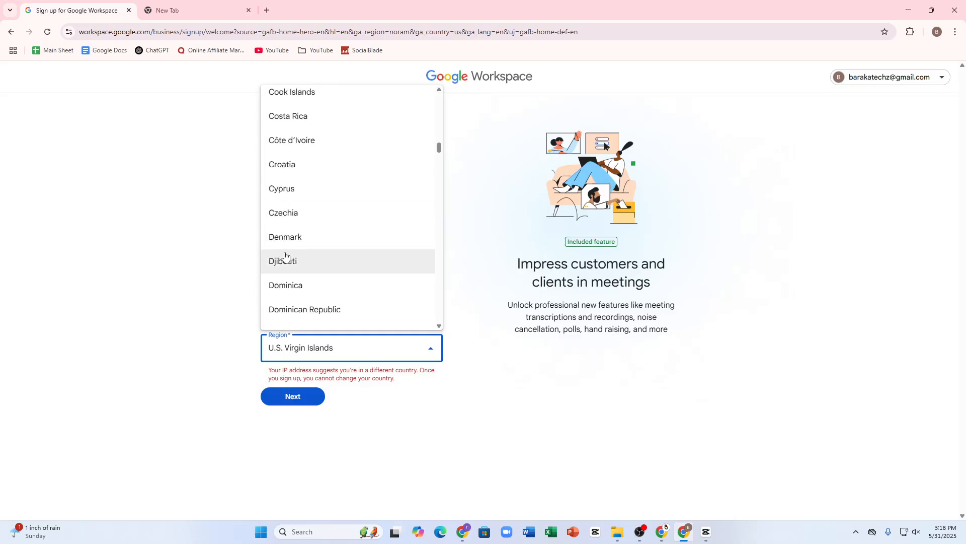
pyautogui.scroll(5, 314, 191)
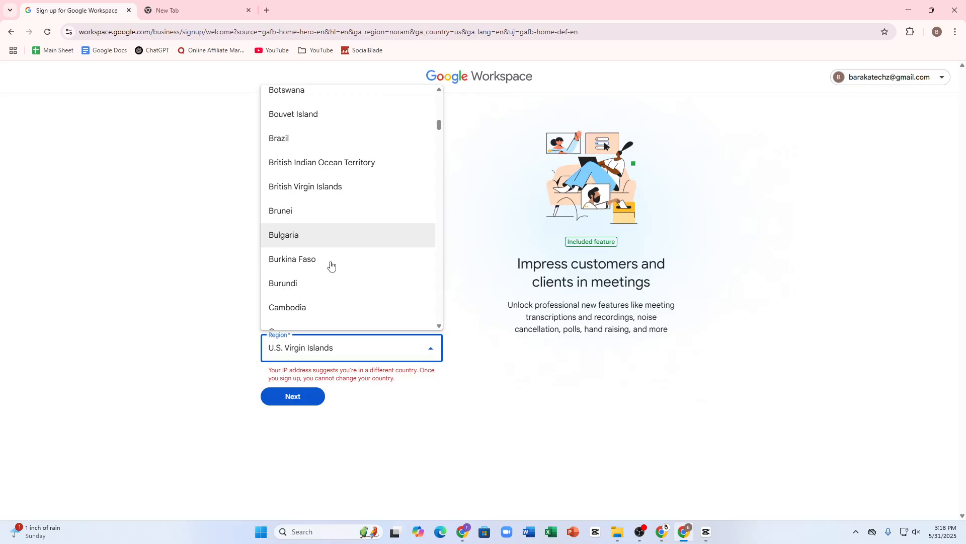
pyautogui.scroll(-3, 332, 216)
pyautogui.scroll(10, 327, 207)
pyautogui.scroll(-7, 347, 209)
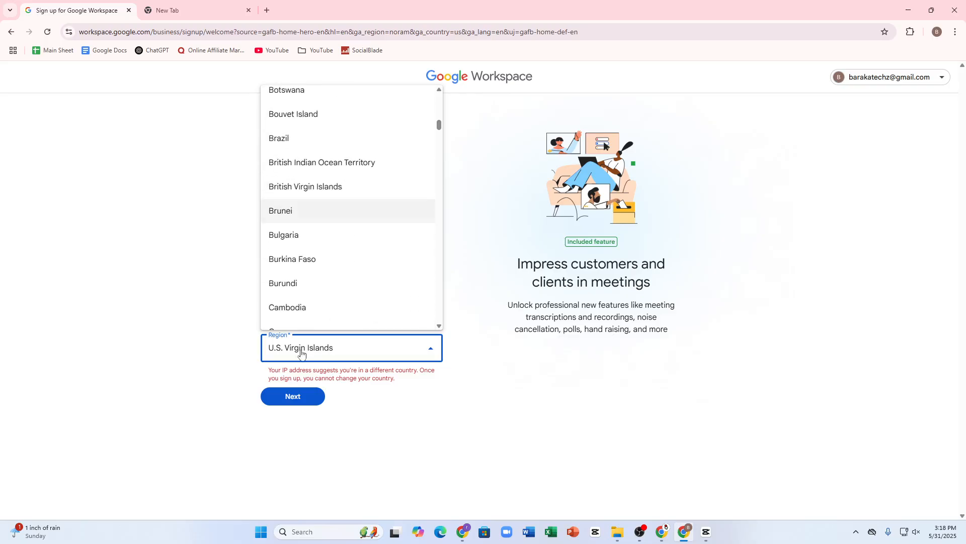
pyautogui.scroll(10, 302, 201)
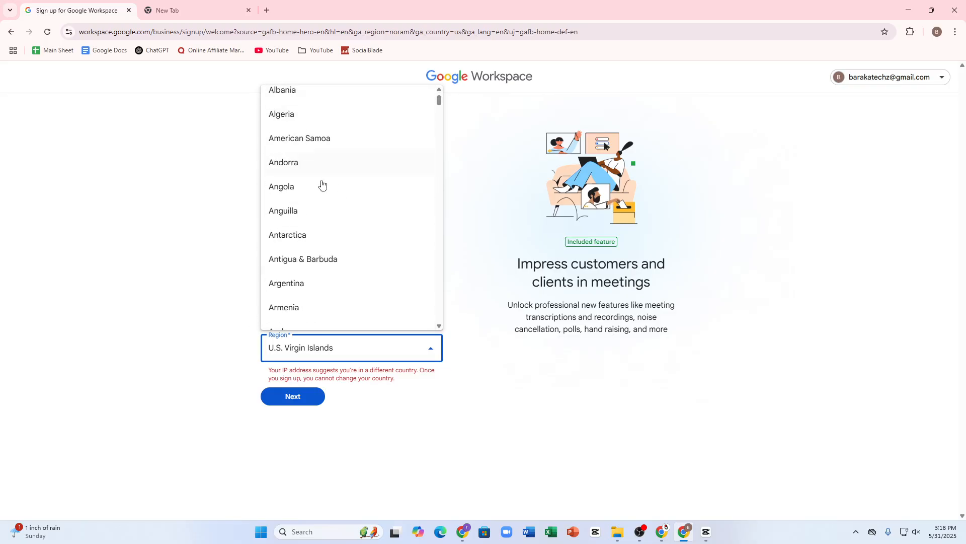
pyautogui.scroll(1, 281, 101)
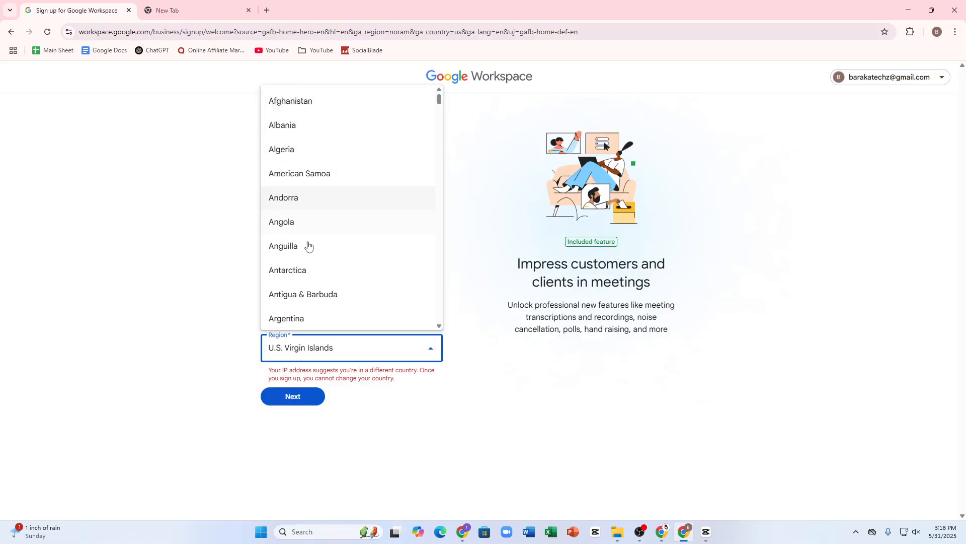
pyautogui.scroll(-3, 322, 292)
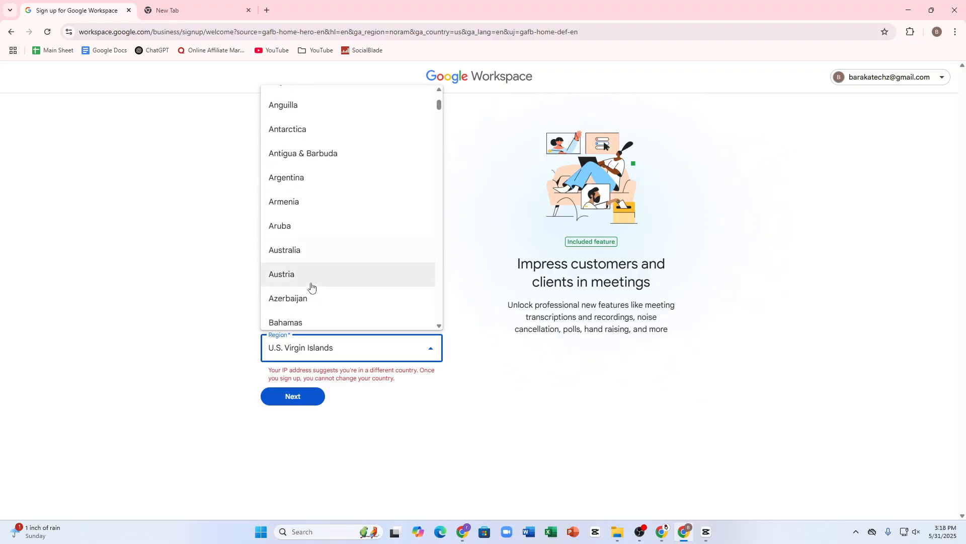
pyautogui.click(291, 243)
pyautogui.click(294, 398)
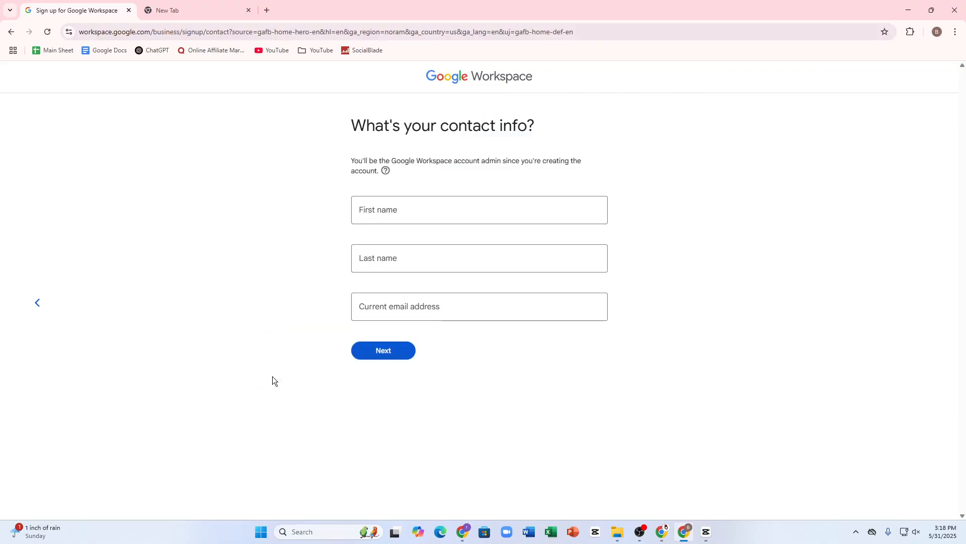
# Fill first name, last name and email from the saved contact and submit them
pyautogui.click(433, 201)
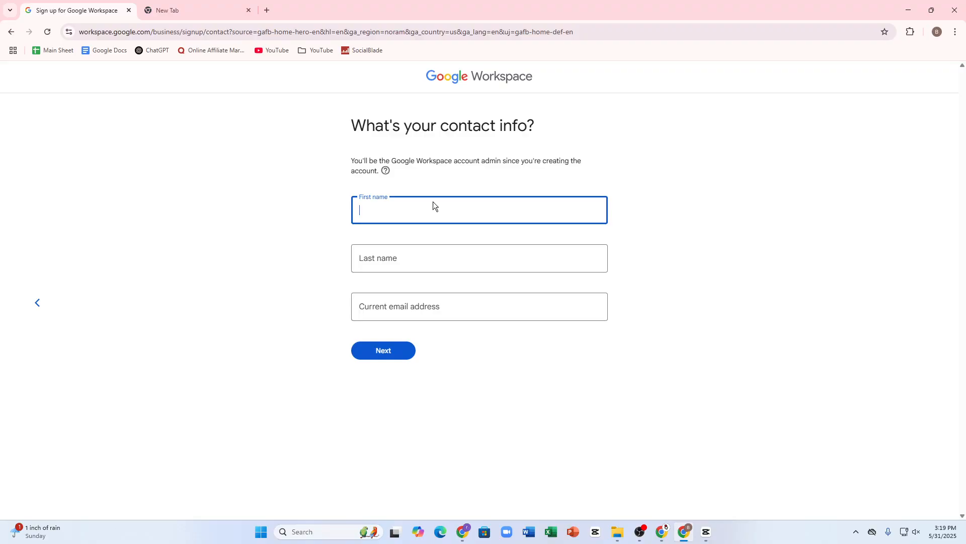
pyautogui.click(421, 306)
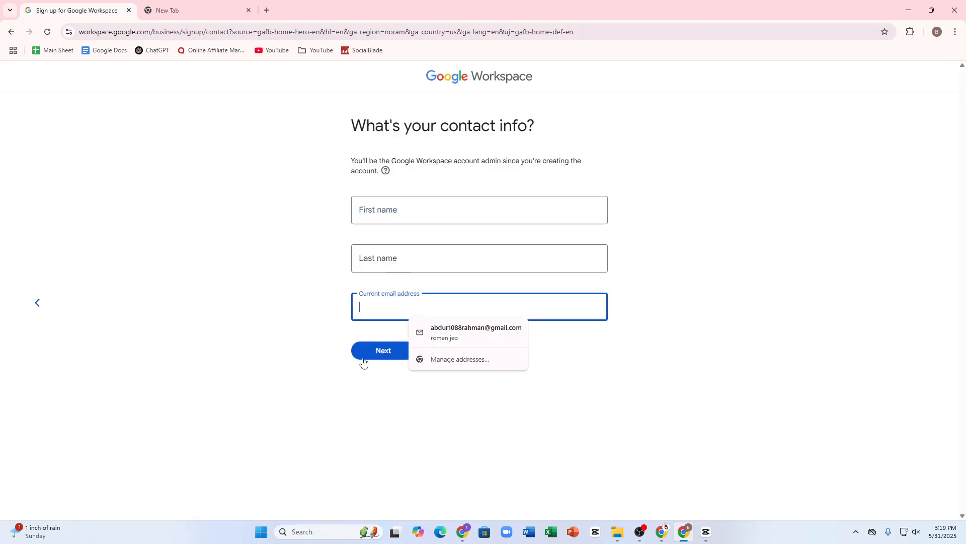
pyautogui.click(319, 184)
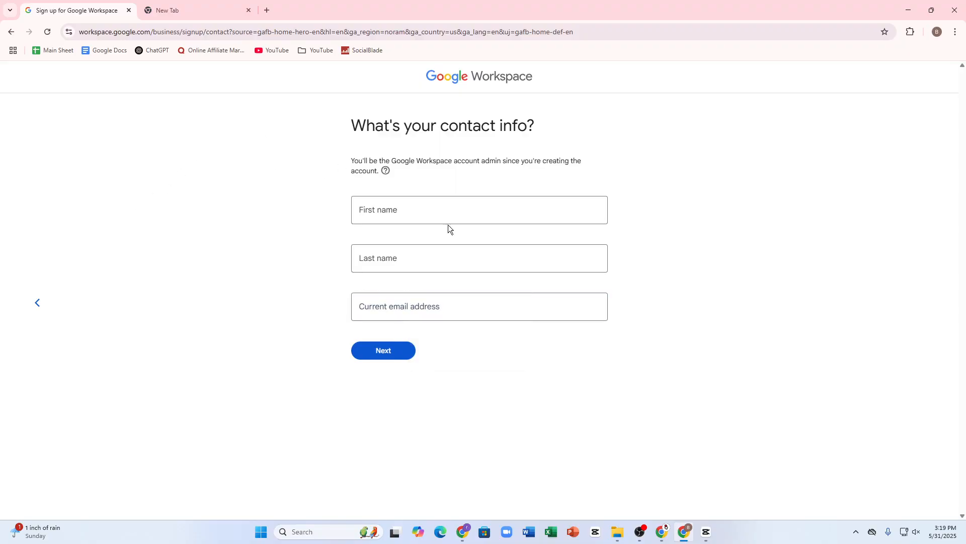
pyautogui.click(437, 216)
pyautogui.click(427, 231)
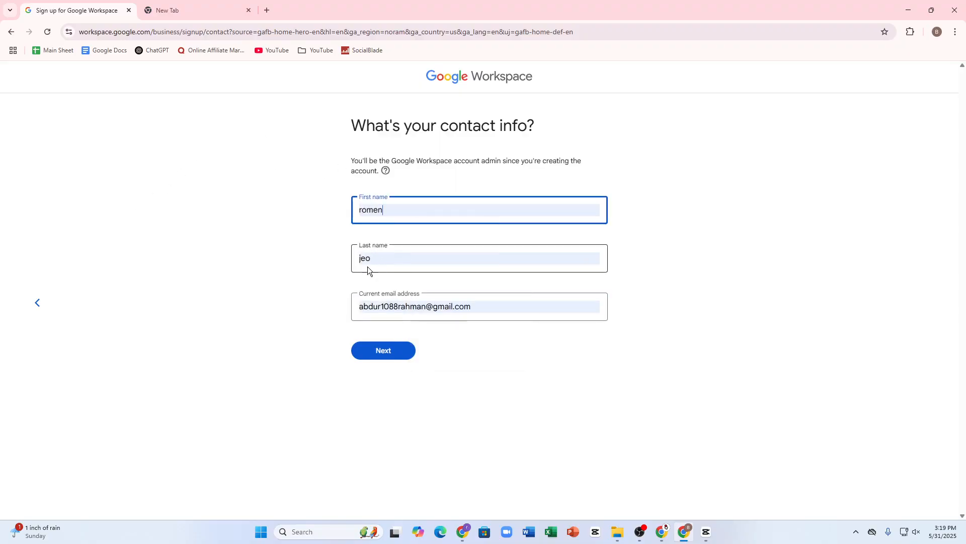
pyautogui.click(386, 355)
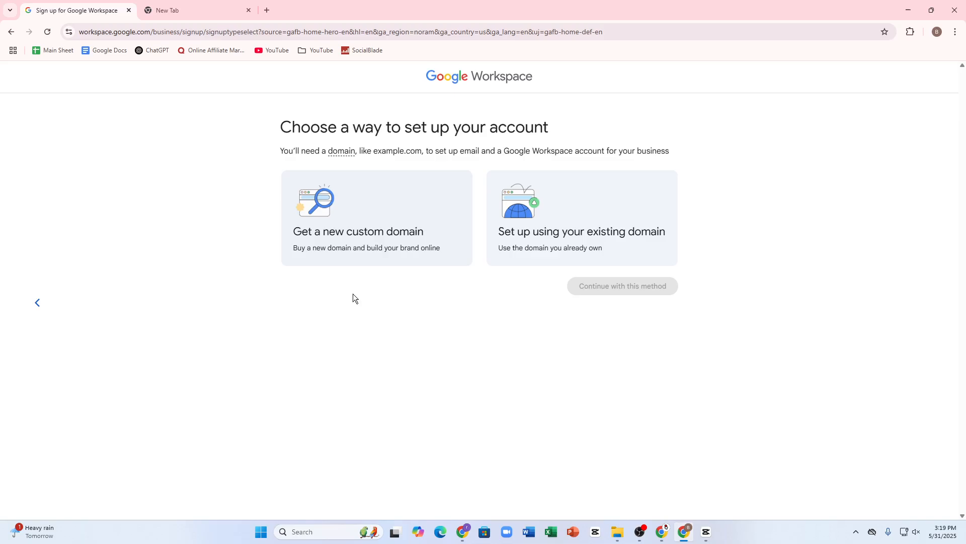
# Choose to set up with an existing domain and continue with that method
pyautogui.click(350, 200)
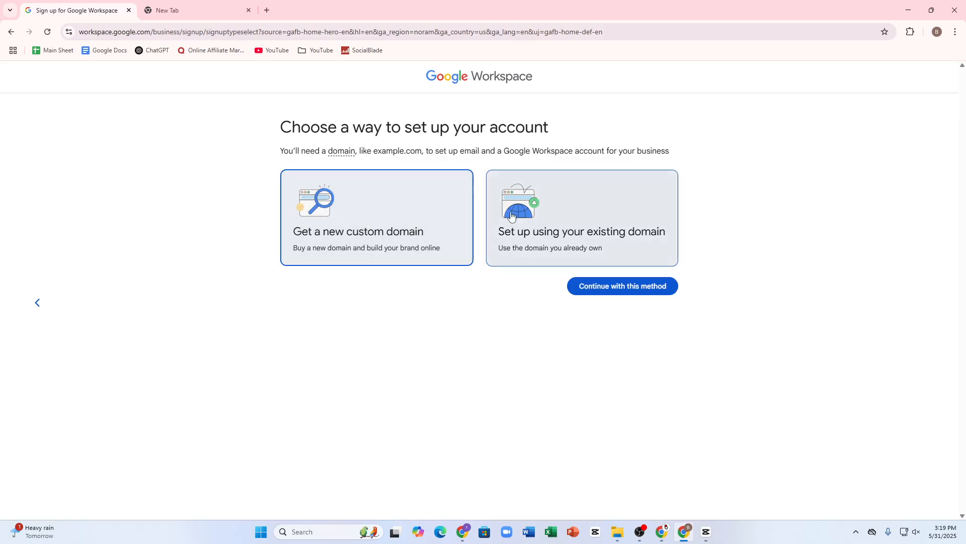
pyautogui.click(579, 254)
pyautogui.click(604, 289)
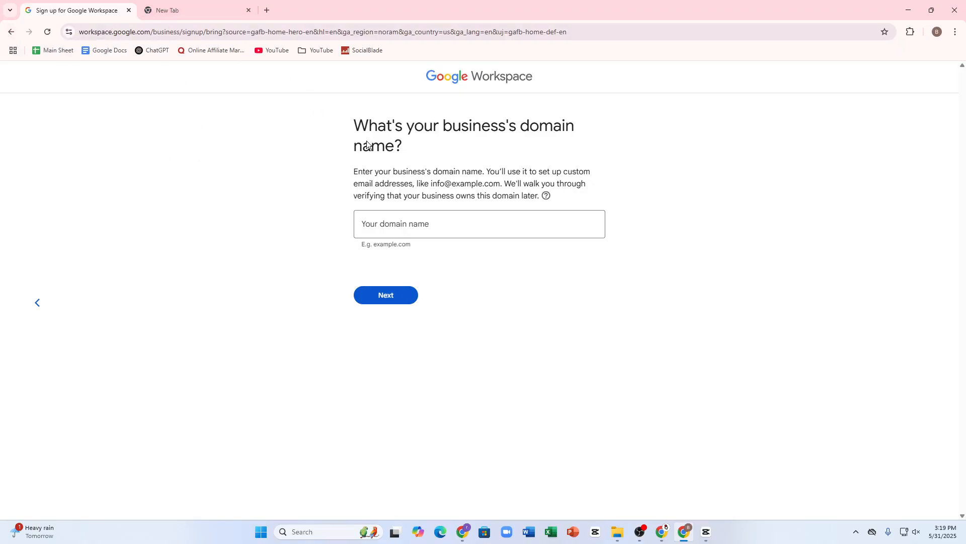
# Leave the domain name field empty and go back to the setup-method choice
pyautogui.moveTo(361, 125); pyautogui.dragTo(564, 126)
pyautogui.click(438, 224)
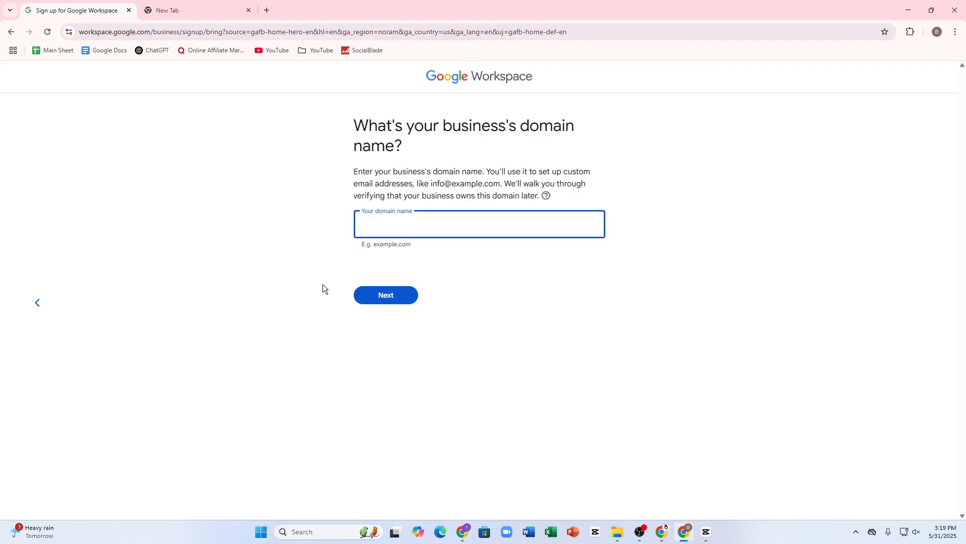
pyautogui.click(10, 32)
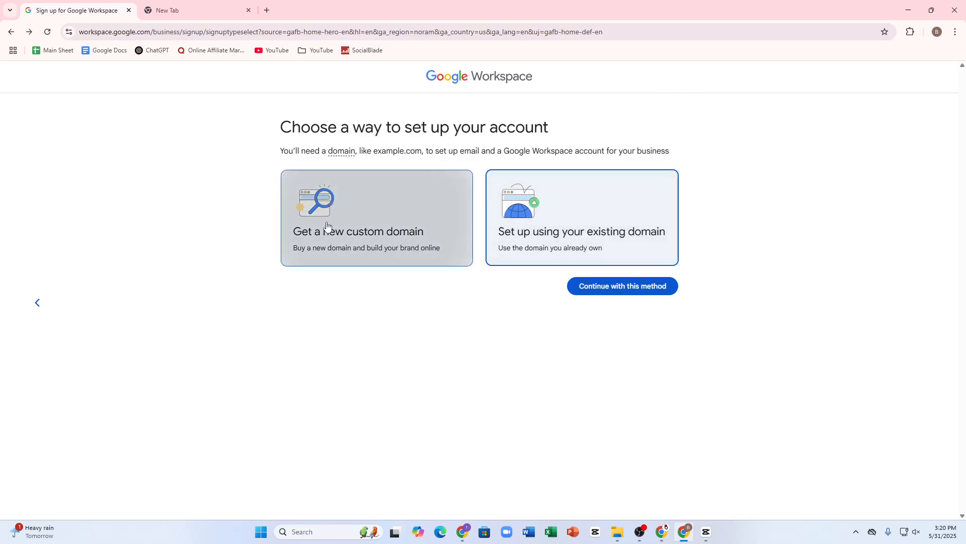
# Switch to a new custom domain and search 'ythustler', picking the ythustler.net suggestion
pyautogui.click(396, 211)
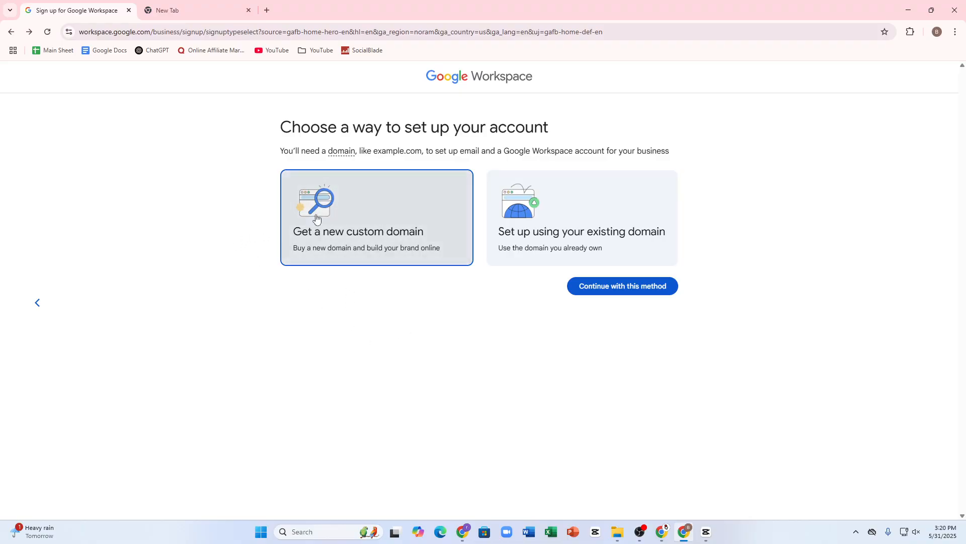
pyautogui.click(593, 290)
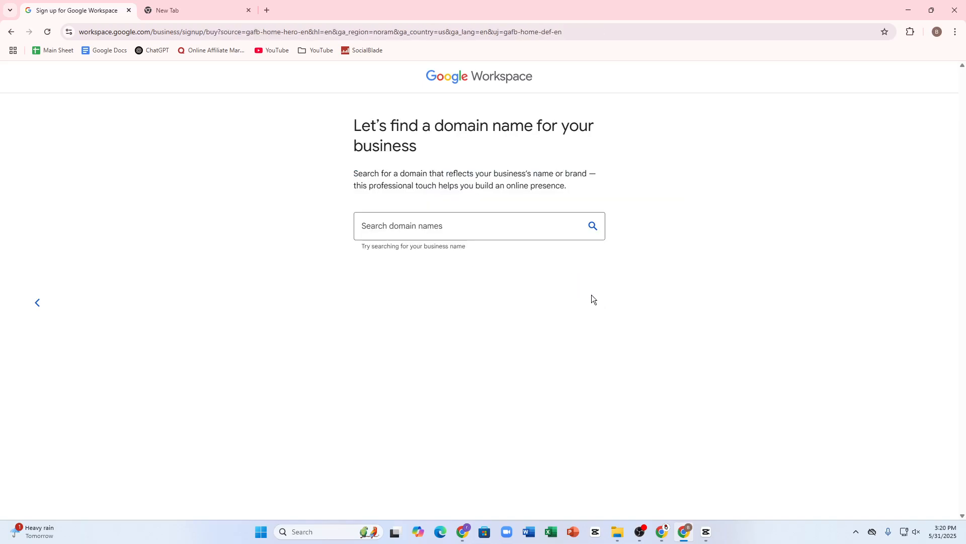
pyautogui.click(378, 222)
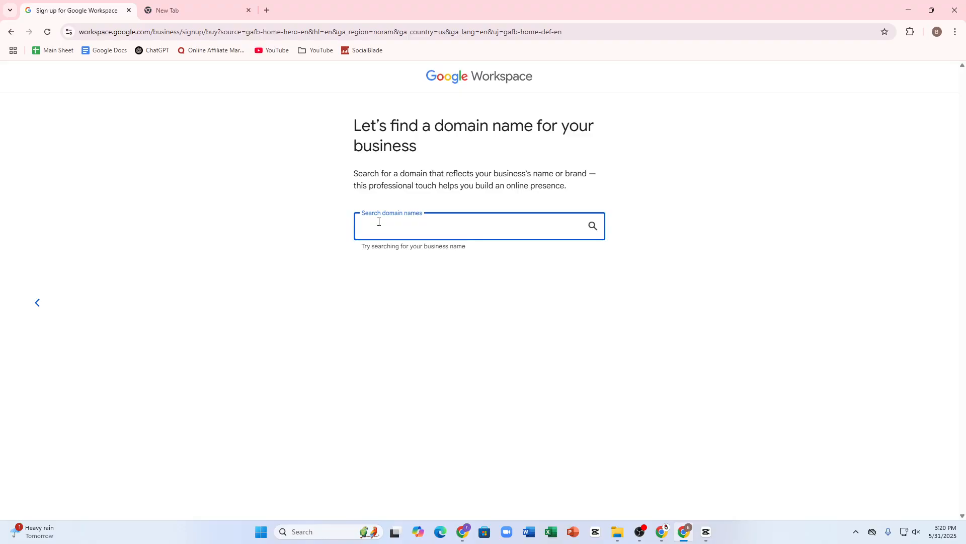
pyautogui.write('ythust')
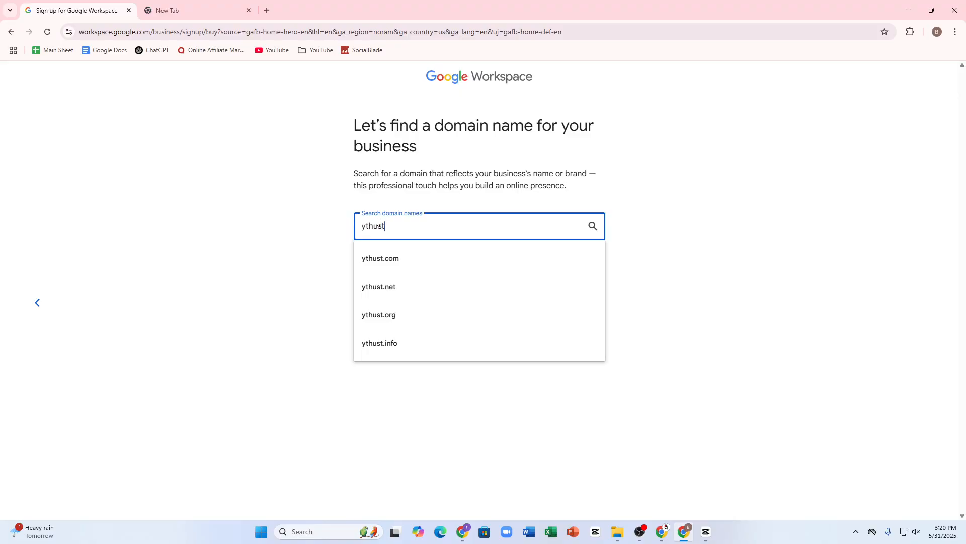
pyautogui.write('ler')
pyautogui.click(420, 287)
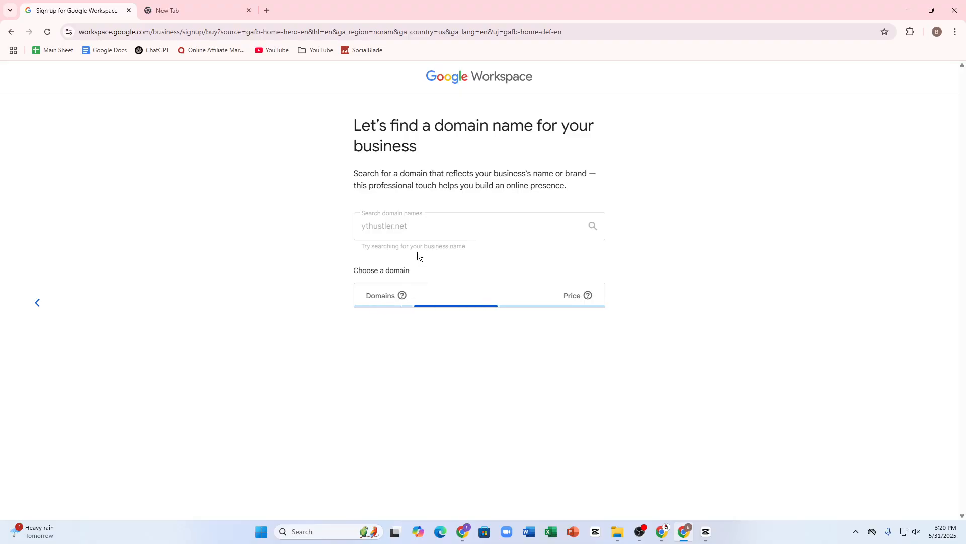
# Go back, edit the domain to ythustler.com and run that search
pyautogui.click(16, 33)
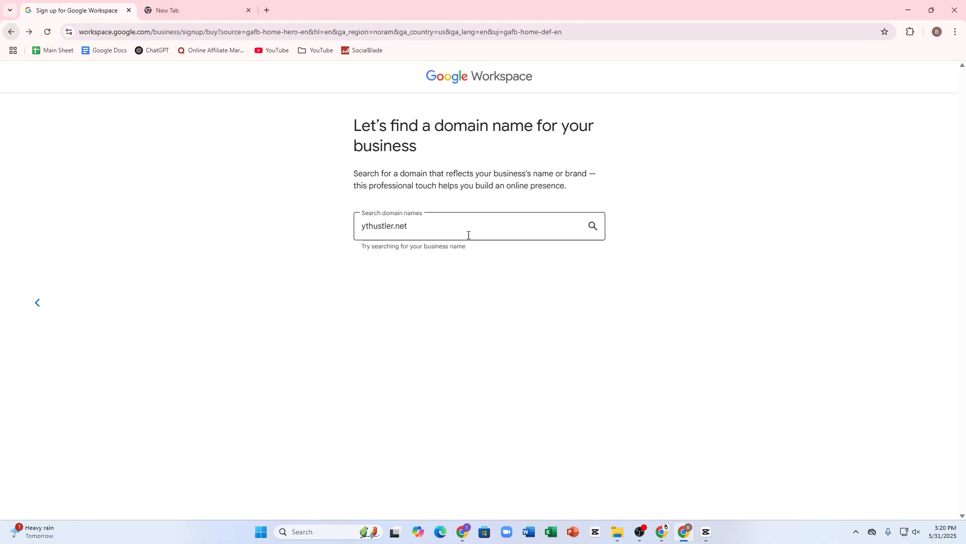
pyautogui.click(460, 232)
pyautogui.press('BackSpace')
pyautogui.press('BackSpace')
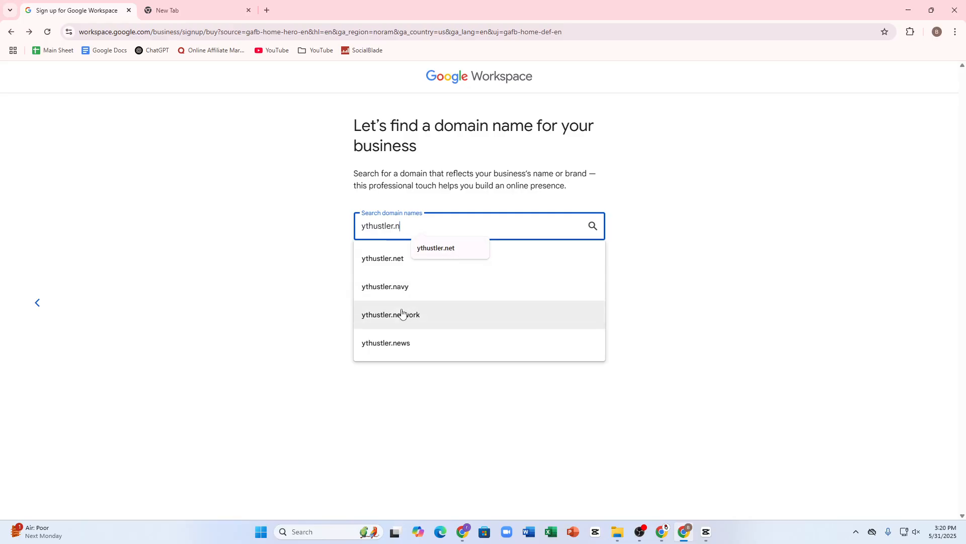
pyautogui.press('BackSpace')
pyautogui.write('com')
pyautogui.press('Return')
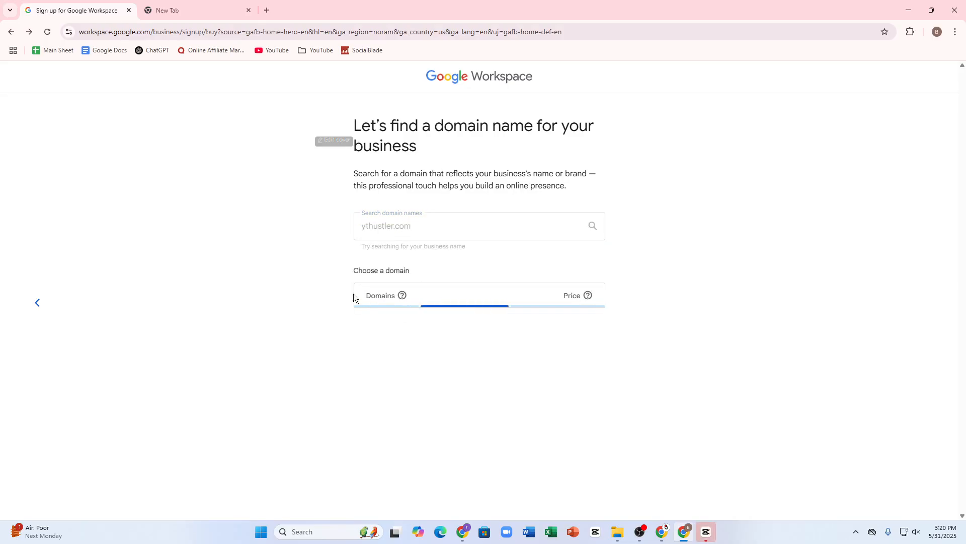
# Scroll through the ythustler.com availability results and $18.00 AUD/year alternatives, then switch to the empty tab
pyautogui.scroll(-2, 458, 372)
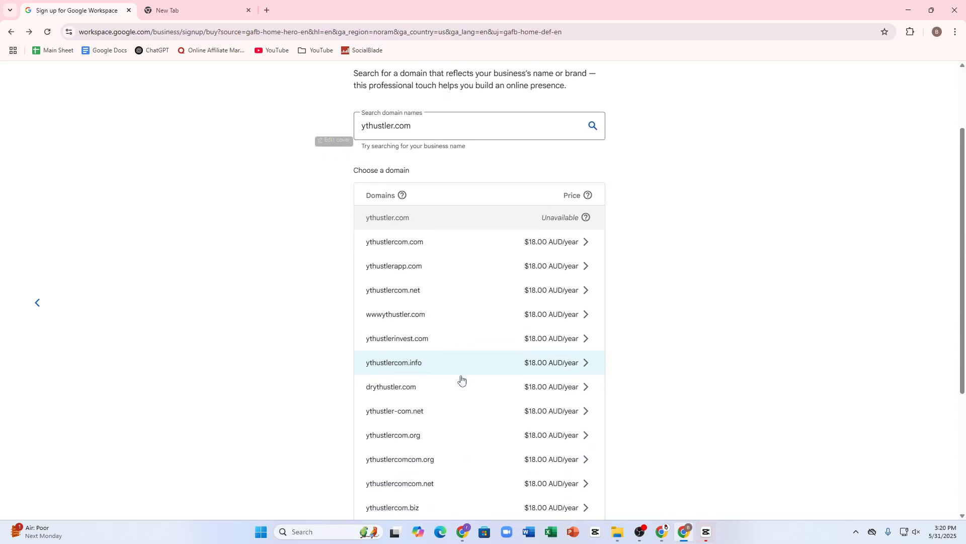
pyautogui.scroll(-4, 461, 380)
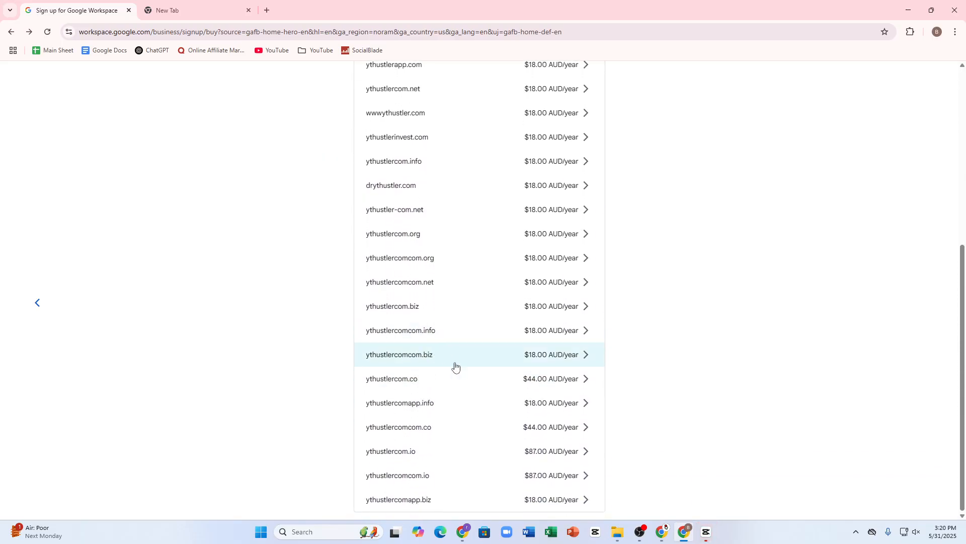
pyautogui.scroll(6, 455, 367)
pyautogui.scroll(-4, 528, 375)
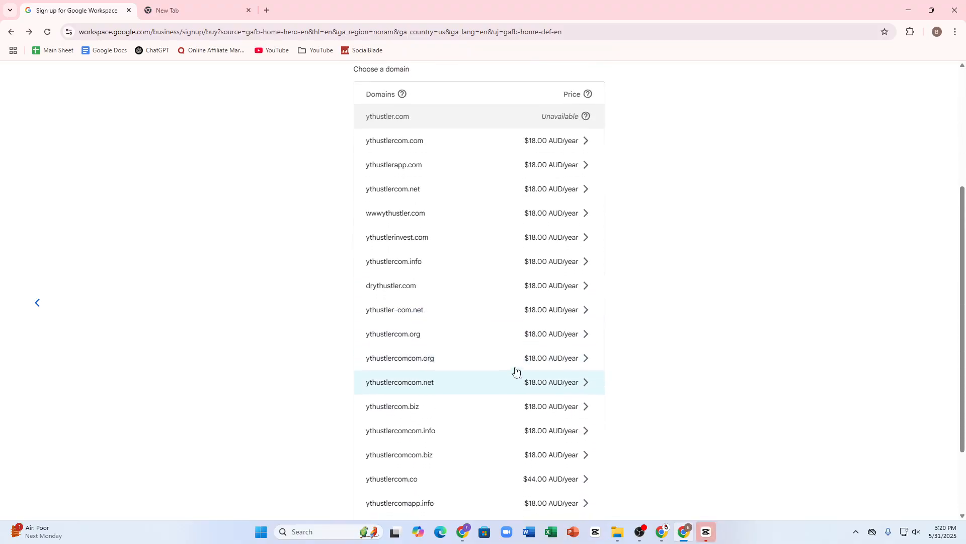
pyautogui.scroll(-2, 483, 400)
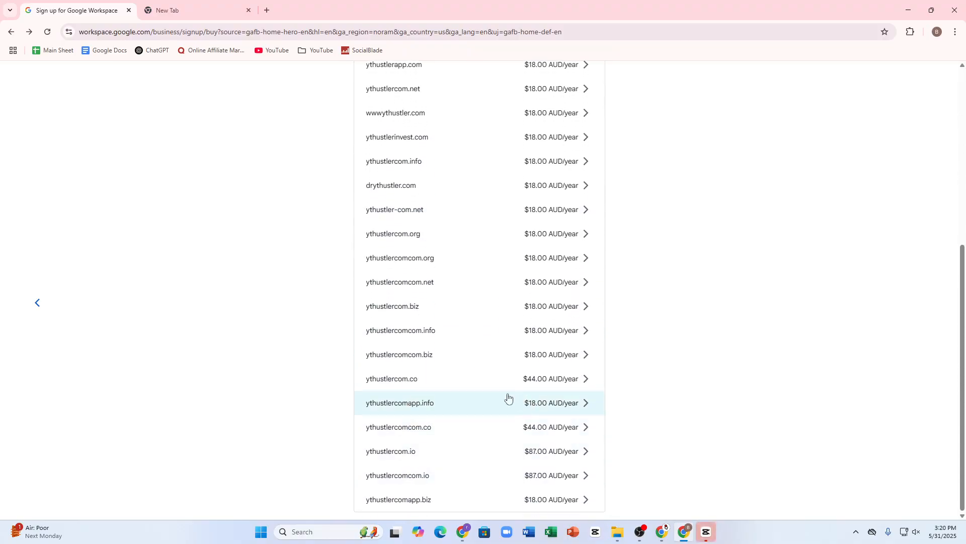
pyautogui.click(176, 5)
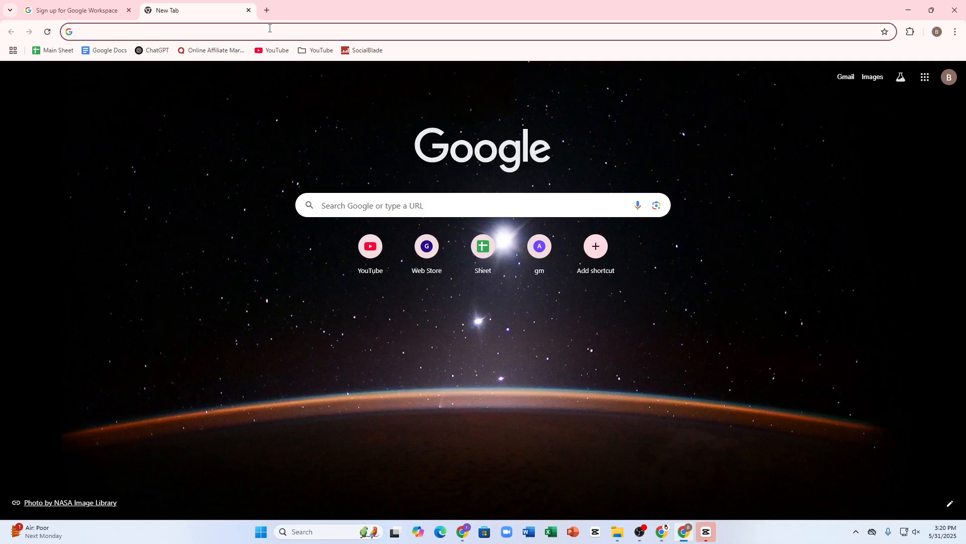
# Search Google for godaddy, then in another tab search hosting and open Hostinger's site
pyautogui.write('godaddy')
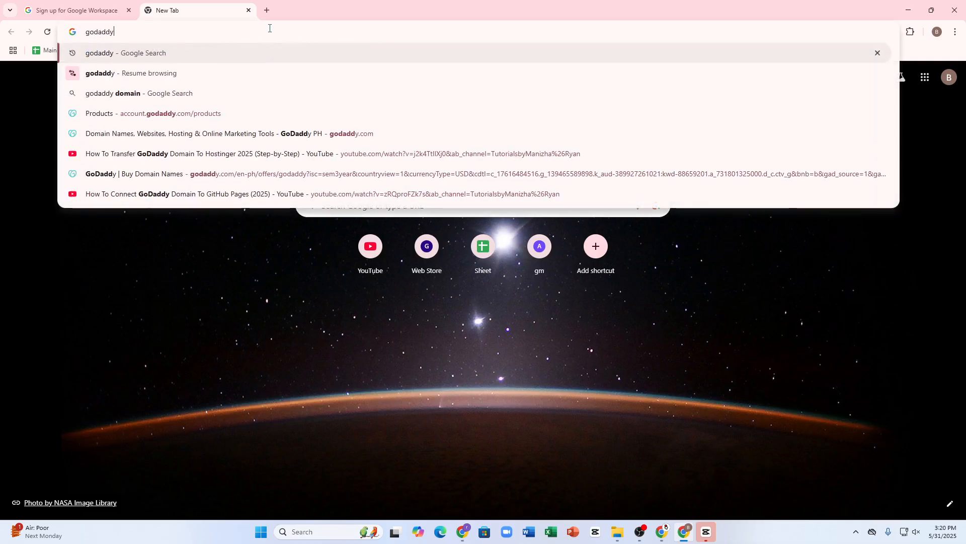
pyautogui.press('Return')
pyautogui.click(267, 7)
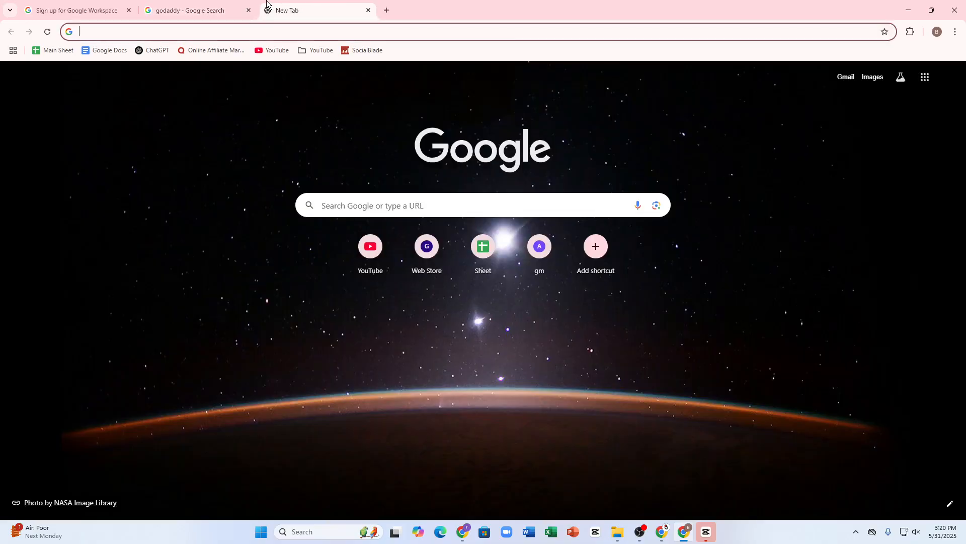
pyautogui.write('hosting')
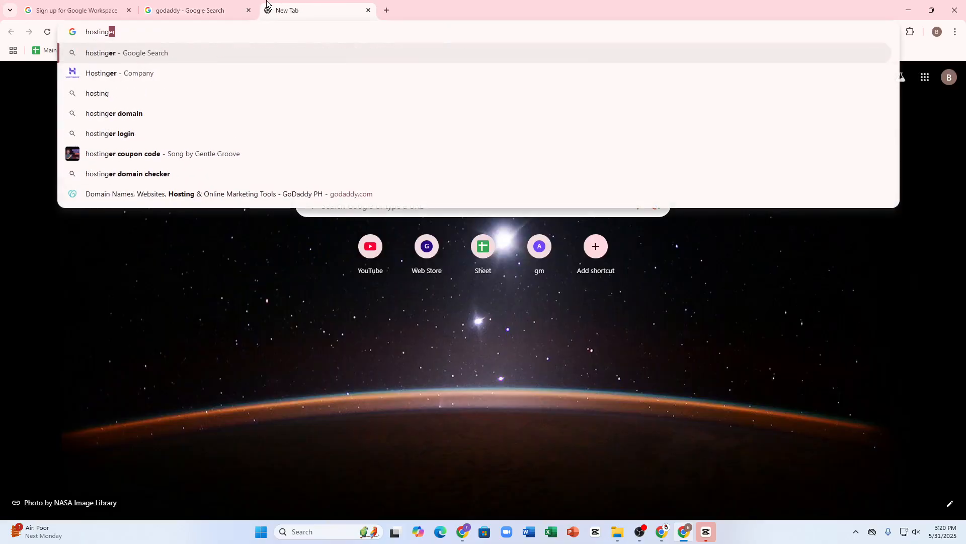
pyautogui.press('Return')
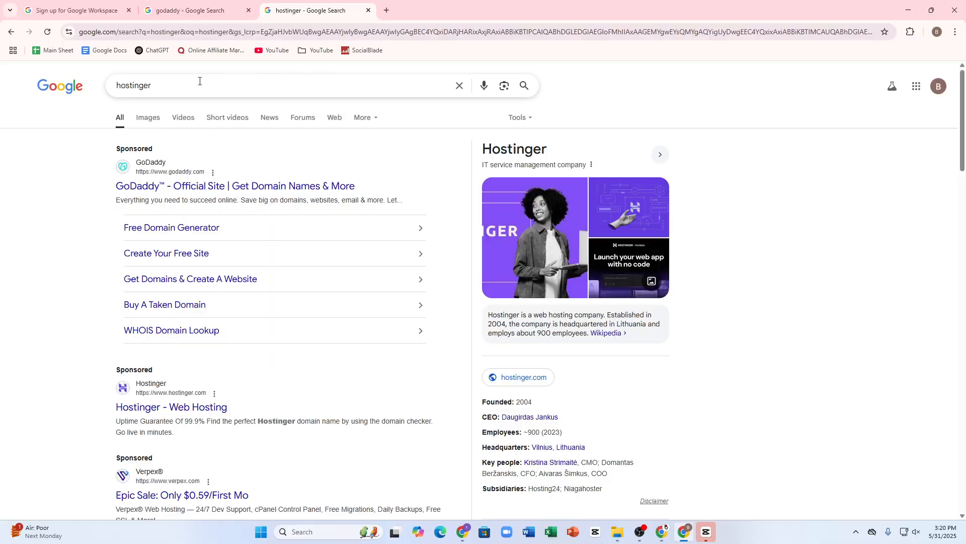
pyautogui.scroll(-2, 270, 177)
pyautogui.click(191, 305)
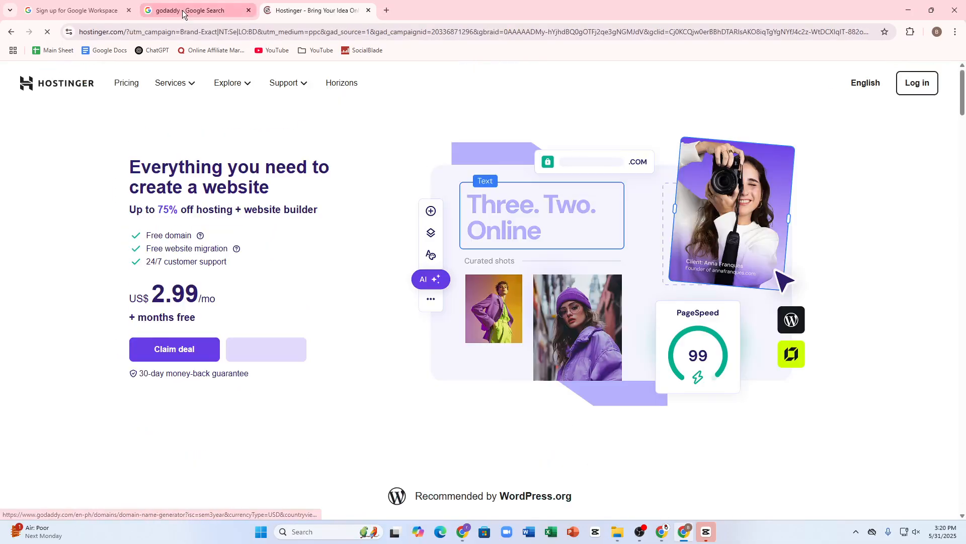
pyautogui.click(184, 10)
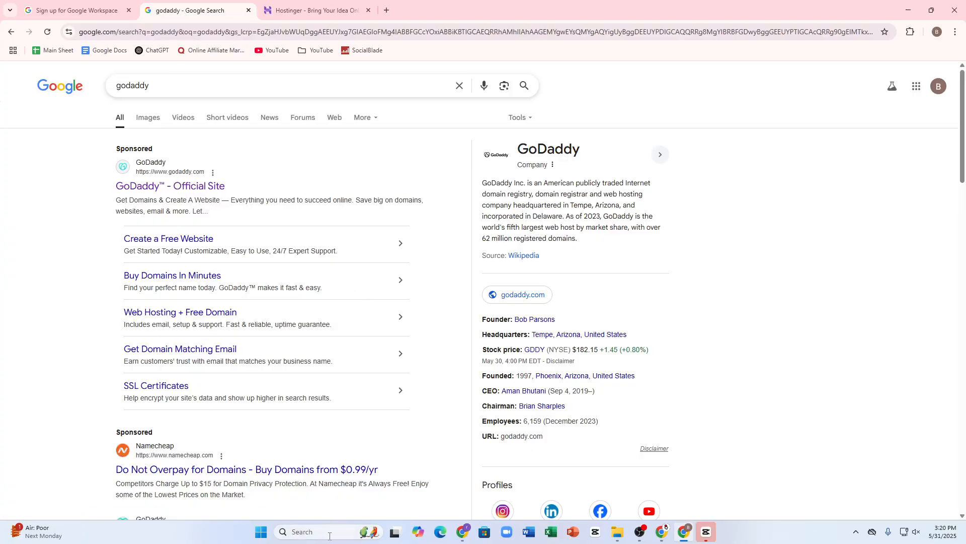
# Open GoDaddy's official site, try its AI domain search, then dismiss the prompt
pyautogui.click(220, 254)
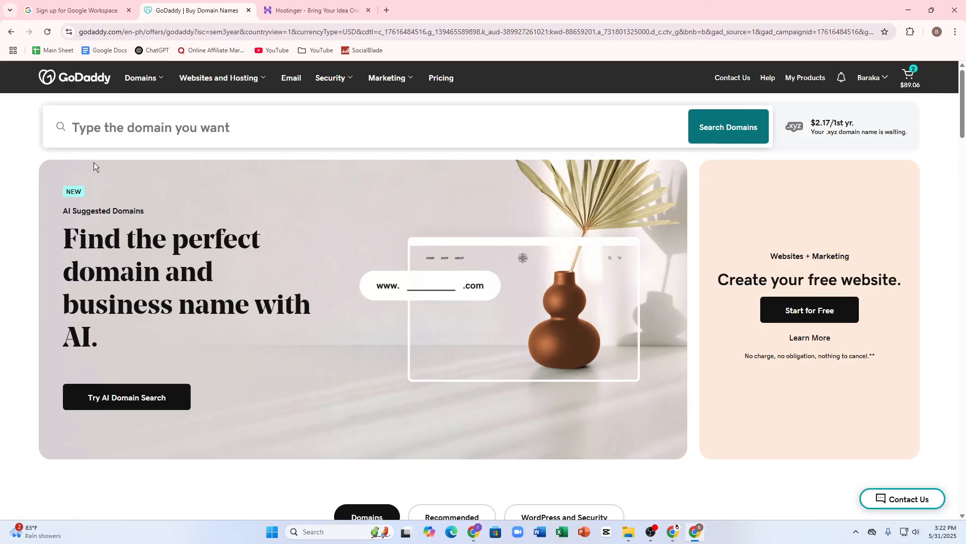
pyautogui.click(125, 127)
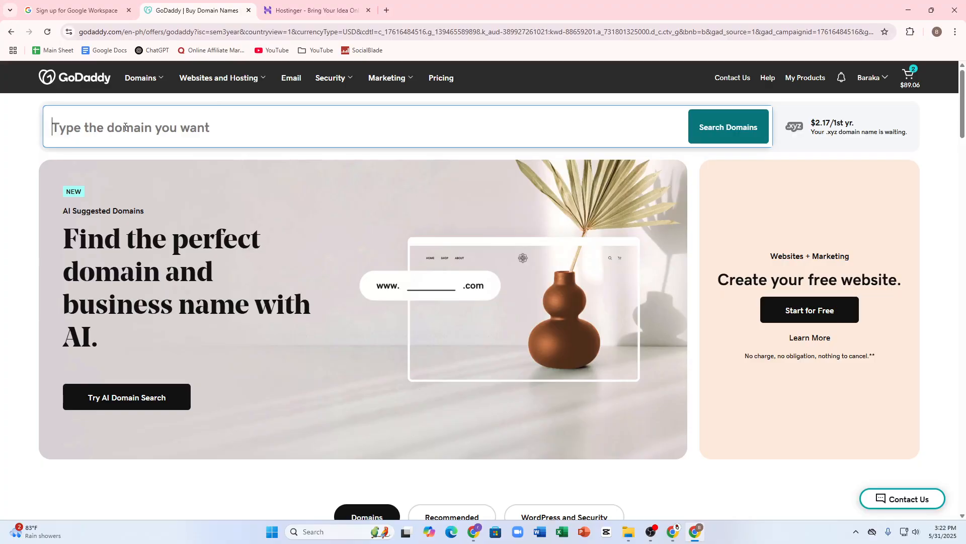
pyautogui.scroll(-6, 125, 127)
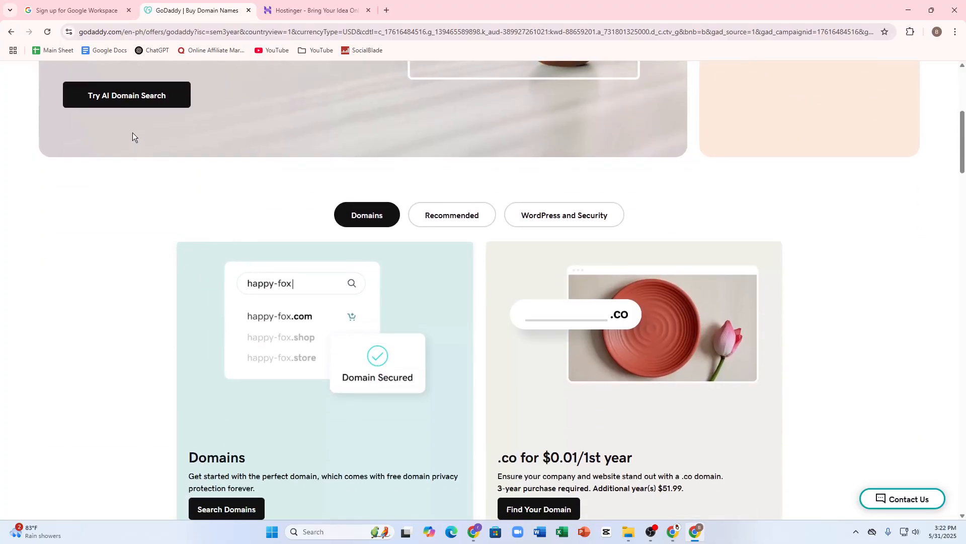
pyautogui.click(144, 97)
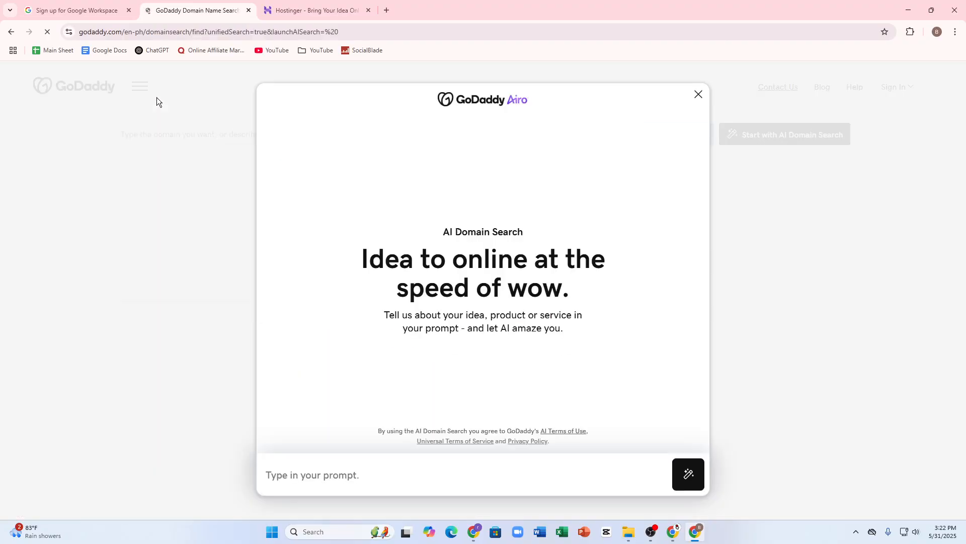
pyautogui.click(699, 96)
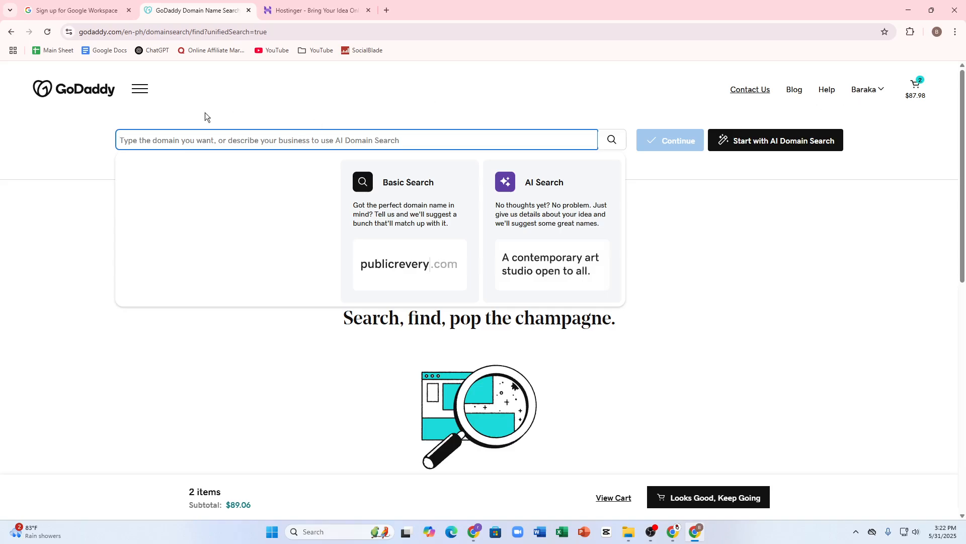
# Check the account menu and go back to GoDaddy's Buy Domain Names offers page
pyautogui.click(864, 91)
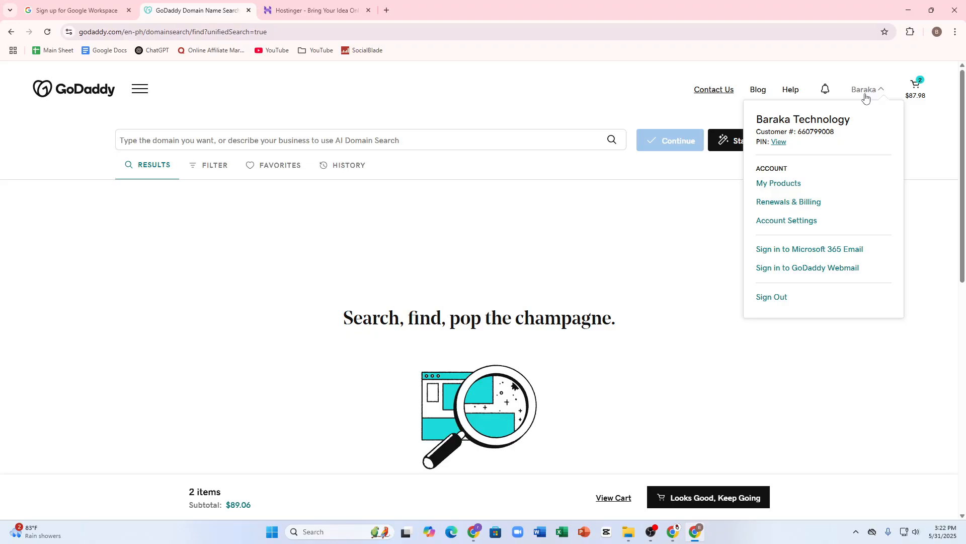
pyautogui.click(11, 31)
pyautogui.click(11, 32)
pyautogui.scroll(-7, 342, 332)
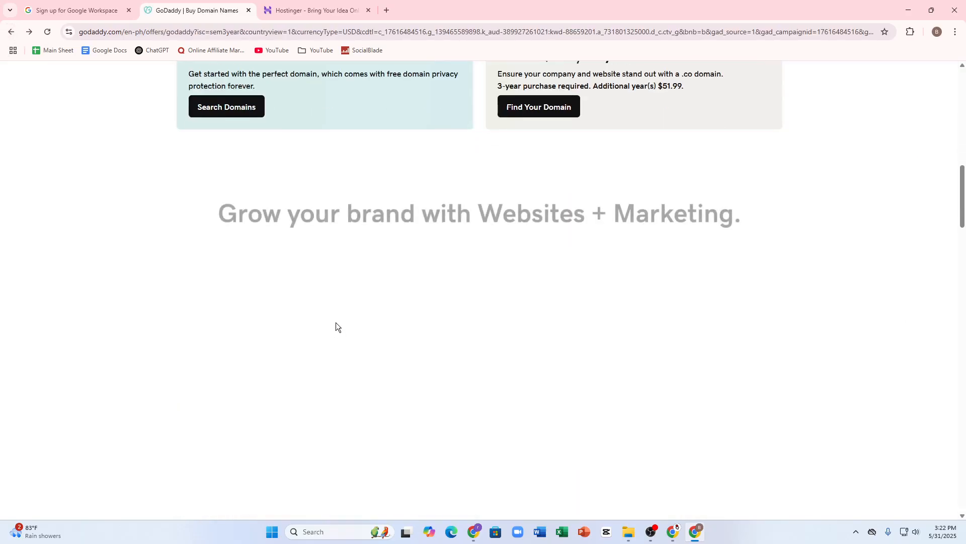
pyautogui.scroll(13, 335, 326)
# Search GoDaddy for 'ythustlers' and see that ythustler.com is taken
pyautogui.click(116, 85)
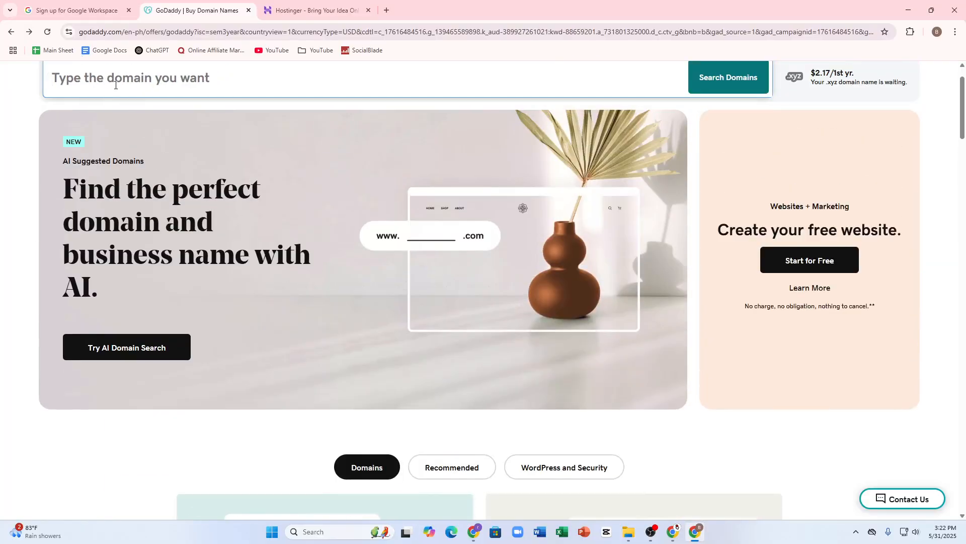
pyautogui.write('ythus')
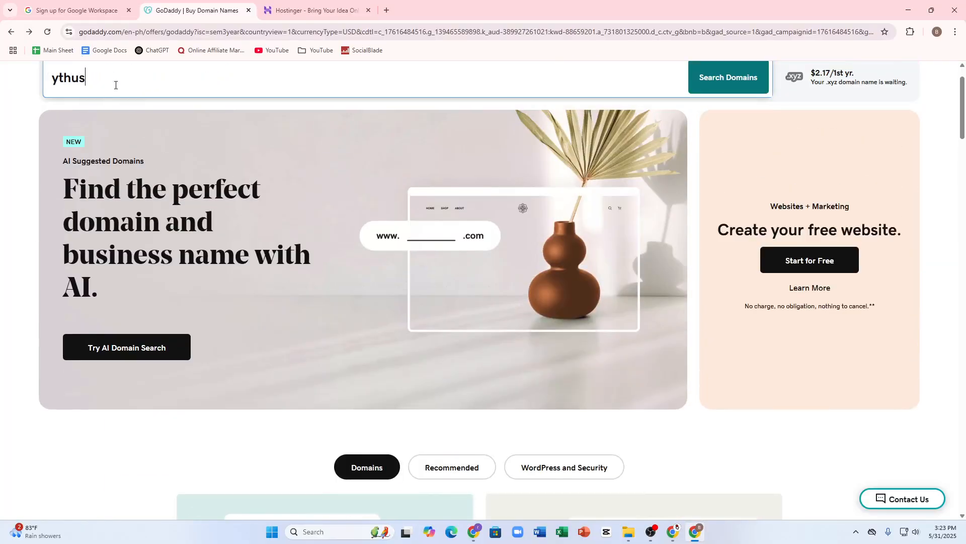
pyautogui.write('tlers')
pyautogui.press('Return')
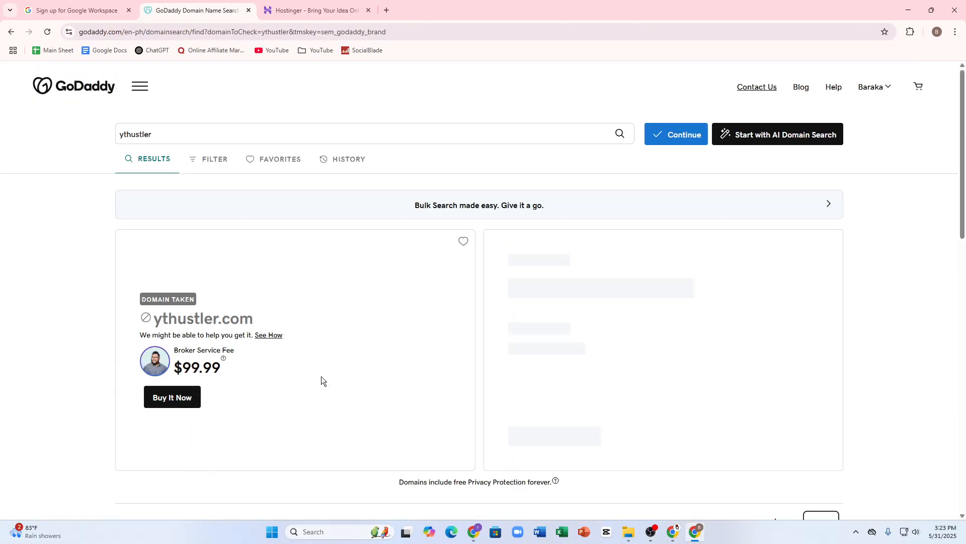
pyautogui.scroll(-9, 321, 379)
pyautogui.scroll(4, 677, 415)
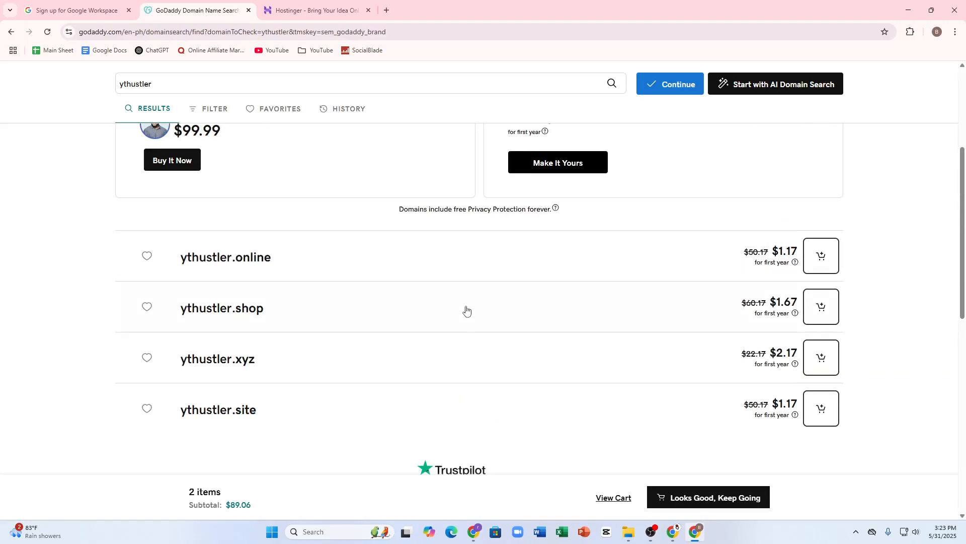
# In the Google Workspace sign-up, continue to the Enter your business information page
pyautogui.click(118, 6)
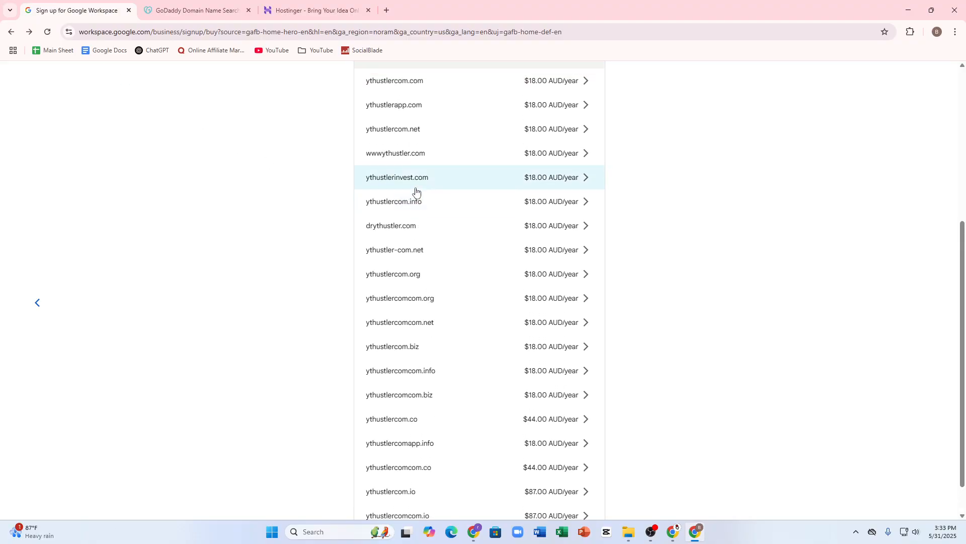
pyautogui.scroll(3, 413, 297)
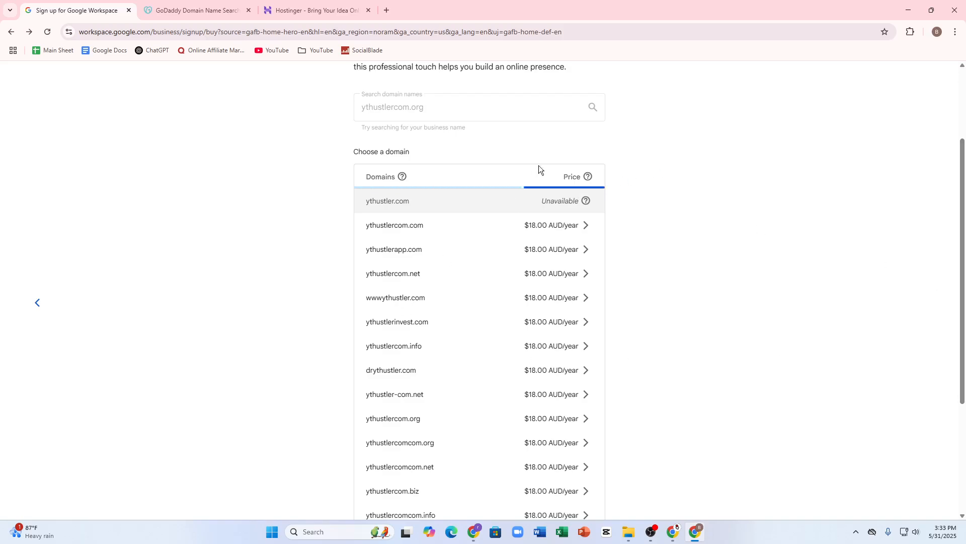
pyautogui.click(383, 322)
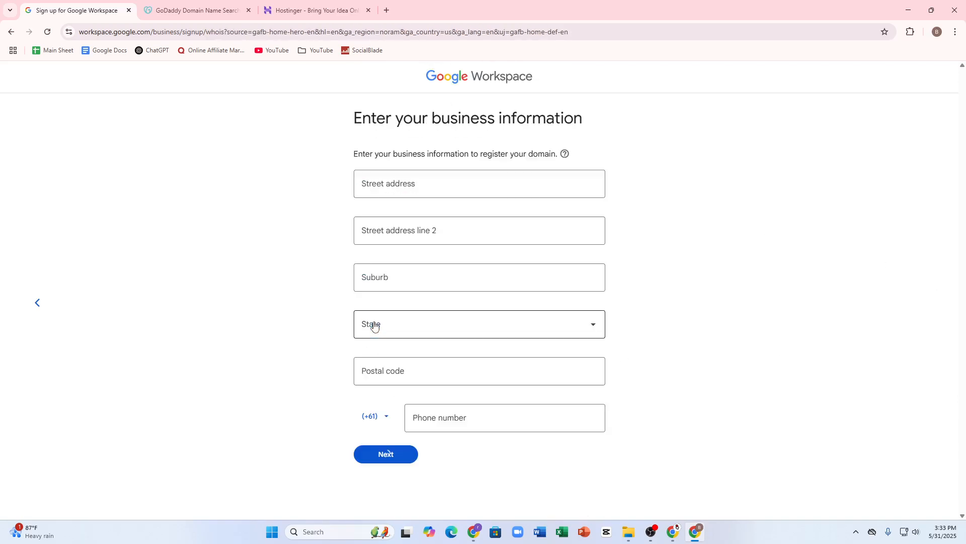
# Fill the street address from a saved address and clear street address line 2
pyautogui.click(433, 180)
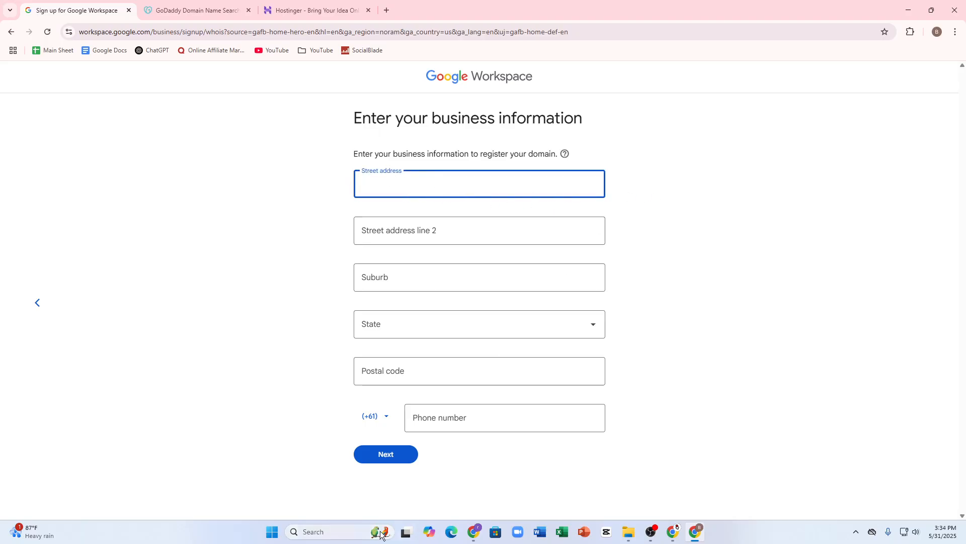
pyautogui.moveTo(351, 157); pyautogui.dragTo(520, 176)
pyautogui.click(402, 190)
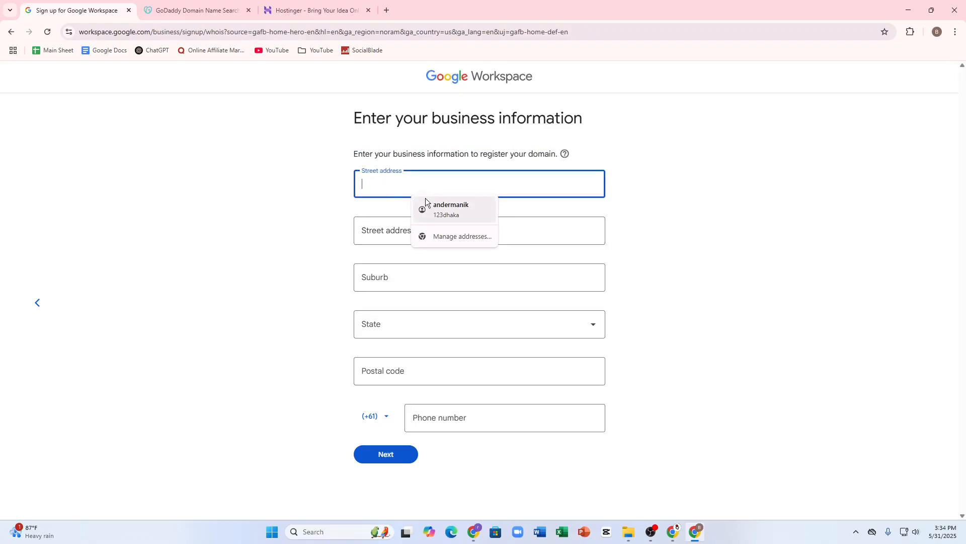
pyautogui.click(436, 209)
pyautogui.click(401, 231)
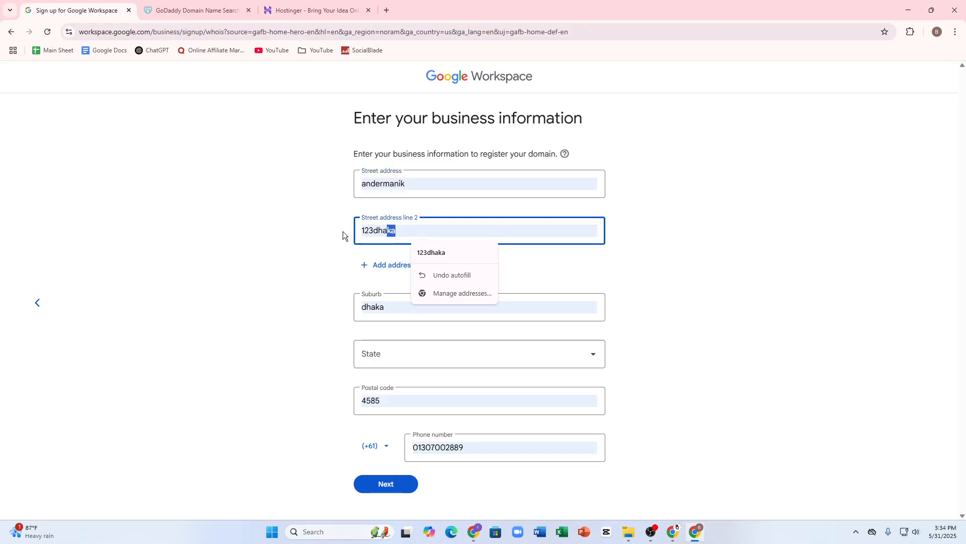
pyautogui.hotkey('ctrl', 'a')
pyautogui.press('BackSpace')
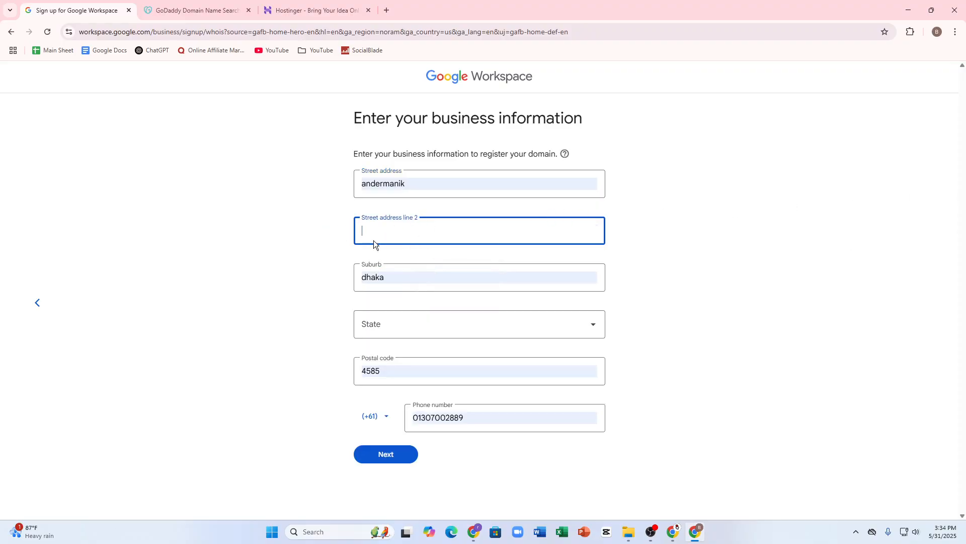
# Set the suburb to 'new york' and the state to Australian Capital Territory
pyautogui.click(420, 270)
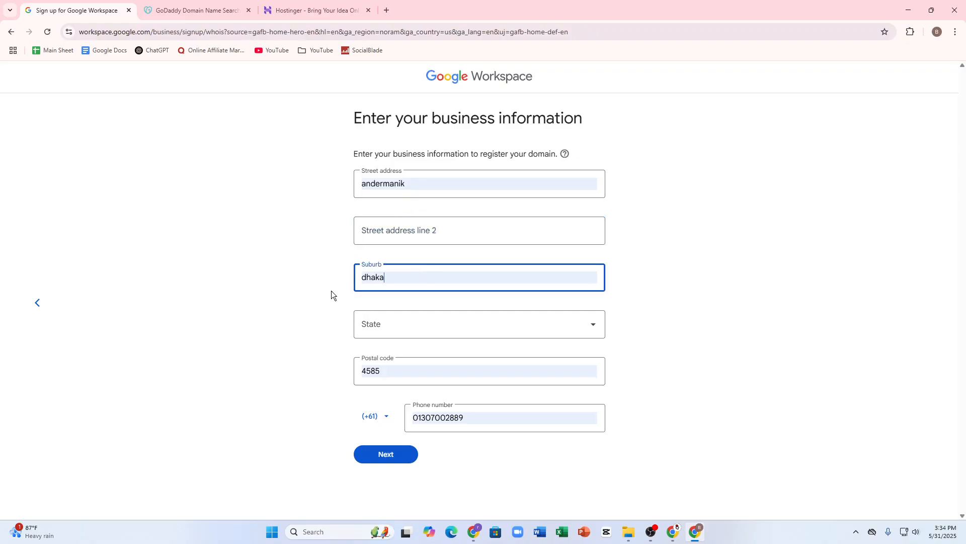
pyautogui.doubleClick(403, 274)
pyautogui.write('new')
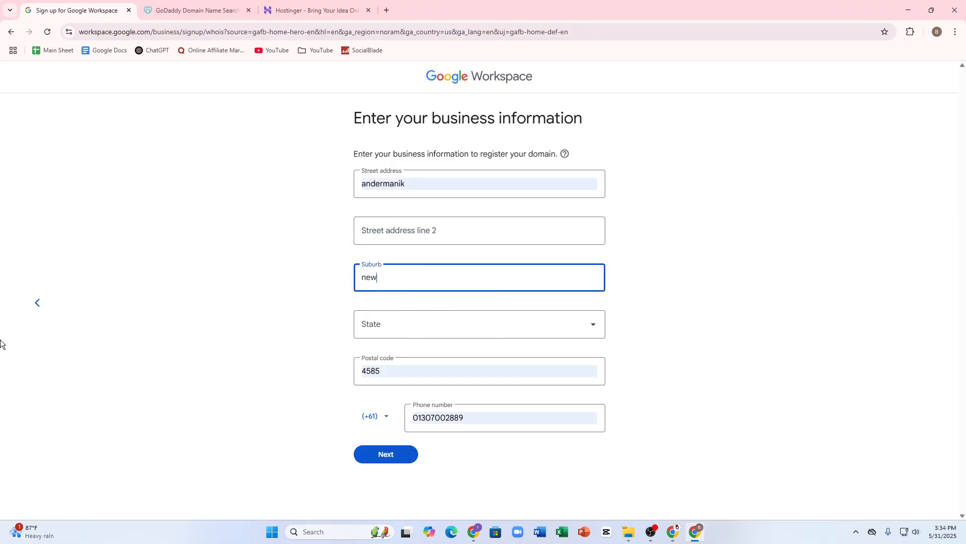
pyautogui.write(' york')
pyautogui.click(449, 322)
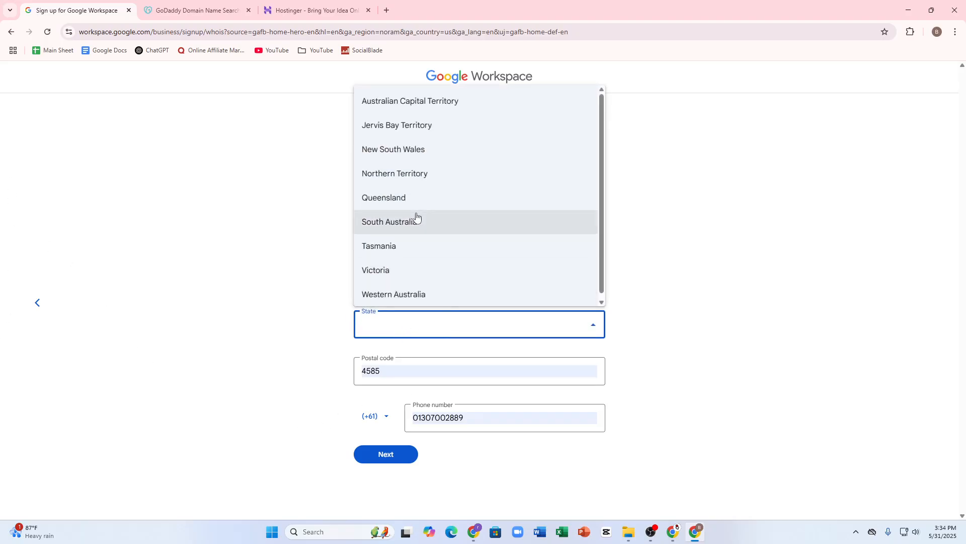
pyautogui.click(378, 104)
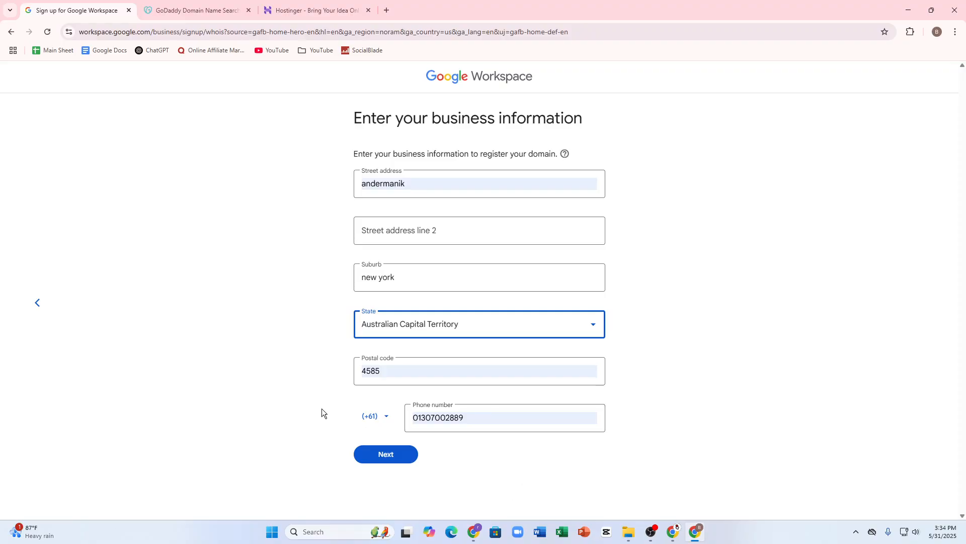
pyautogui.click(385, 416)
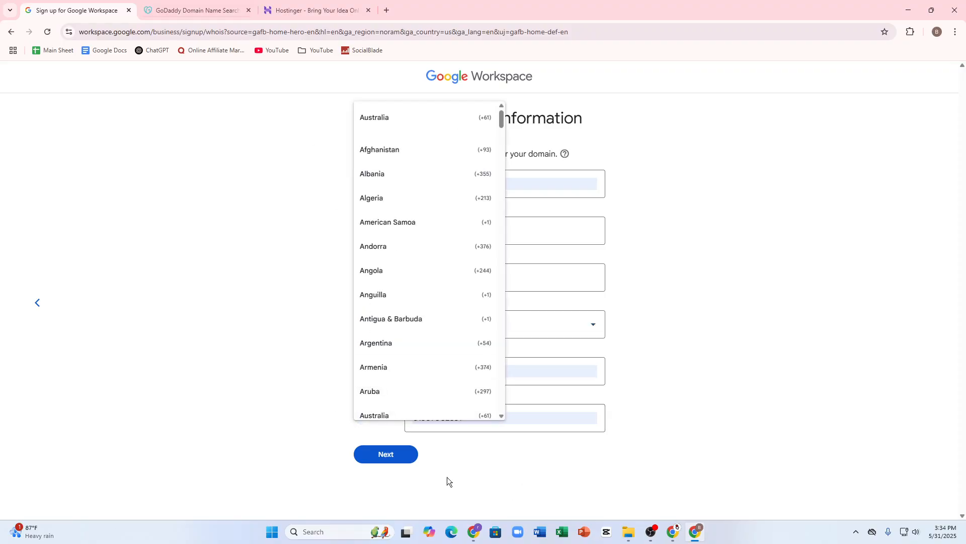
pyautogui.click(563, 419)
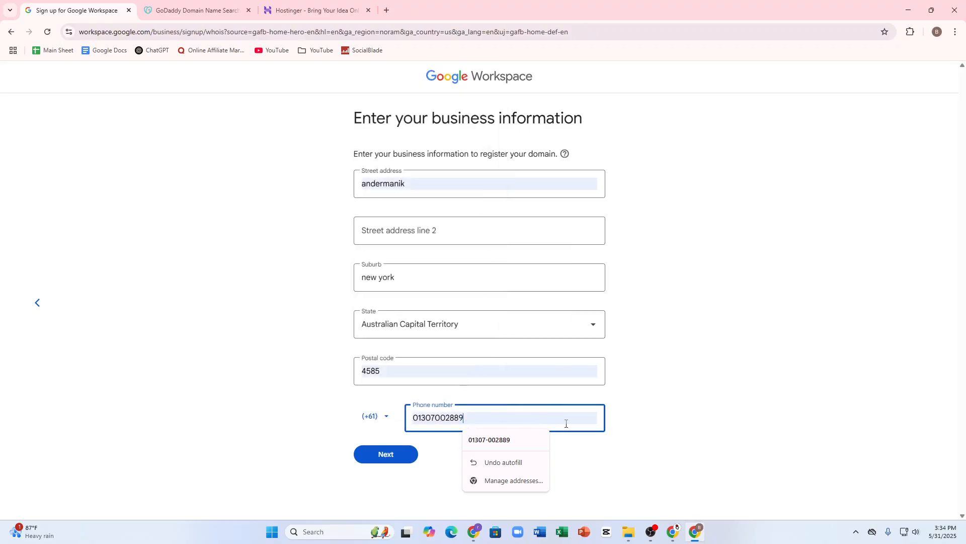
pyautogui.click(370, 462)
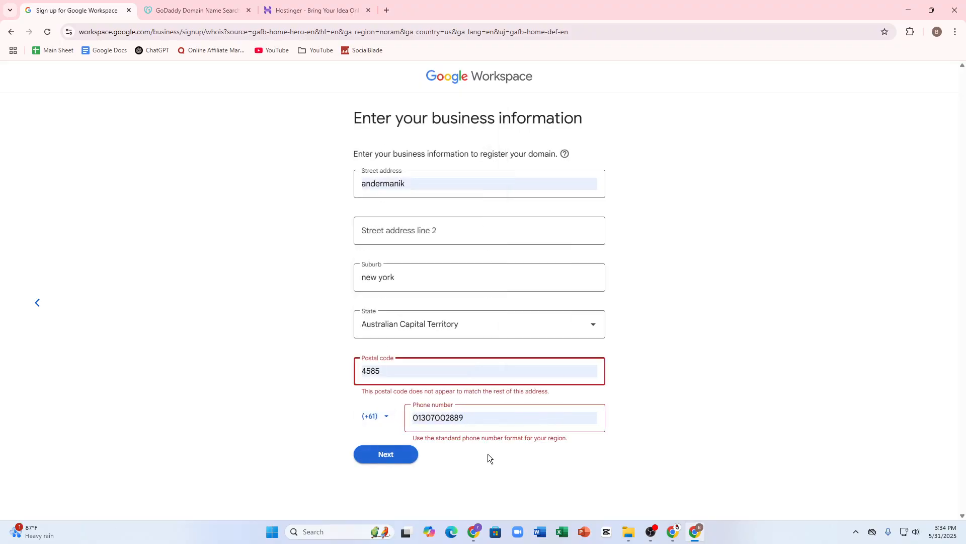
pyautogui.moveTo(518, 414); pyautogui.dragTo(410, 414)
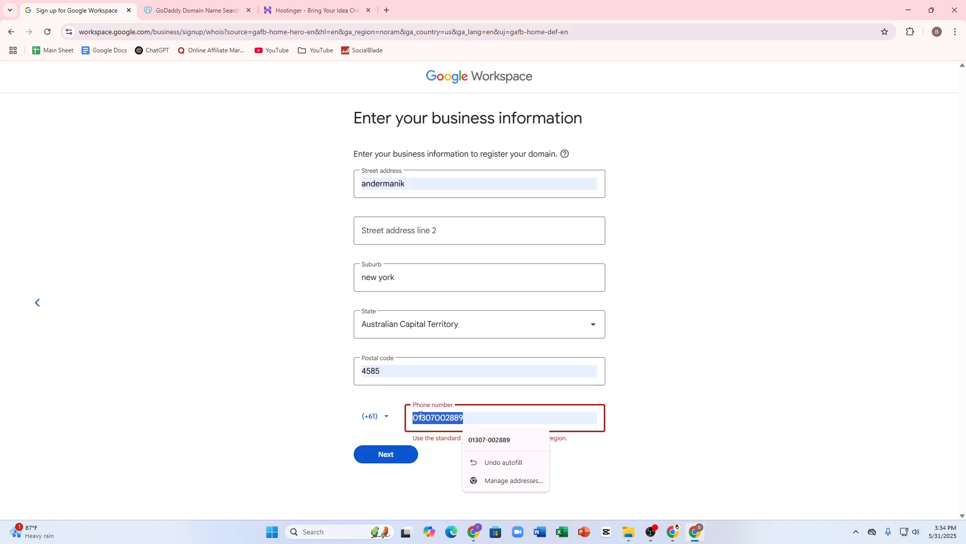
pyautogui.click(380, 455)
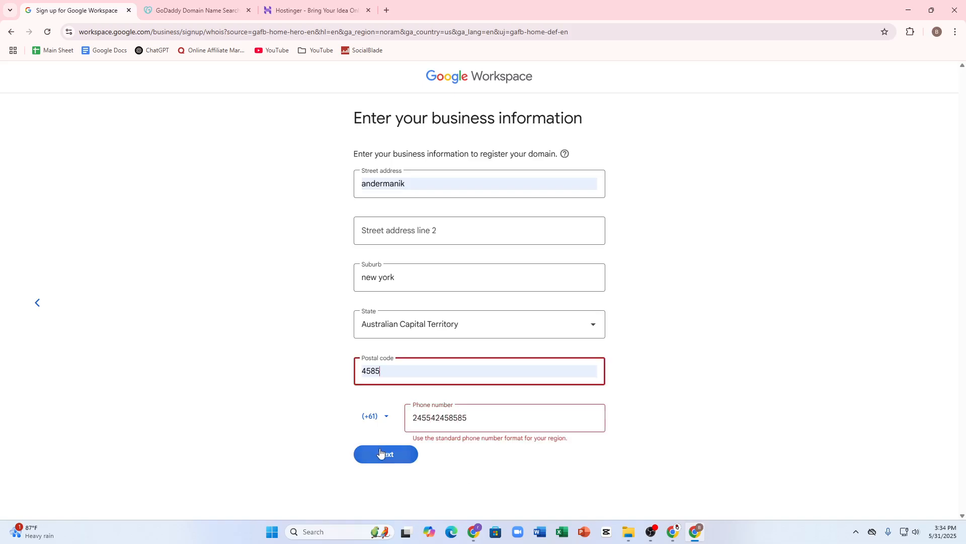
pyautogui.click(497, 422)
pyautogui.press('BackSpace')
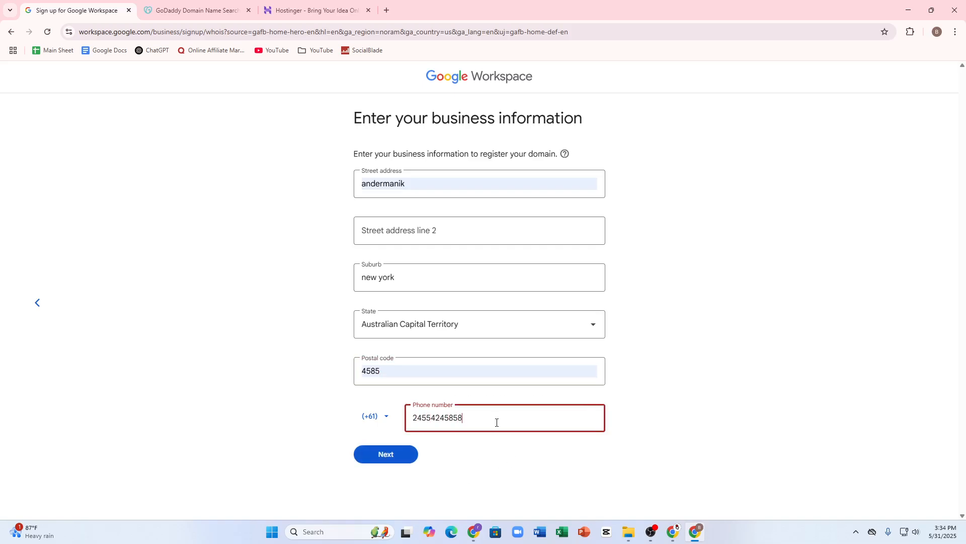
pyautogui.click(395, 456)
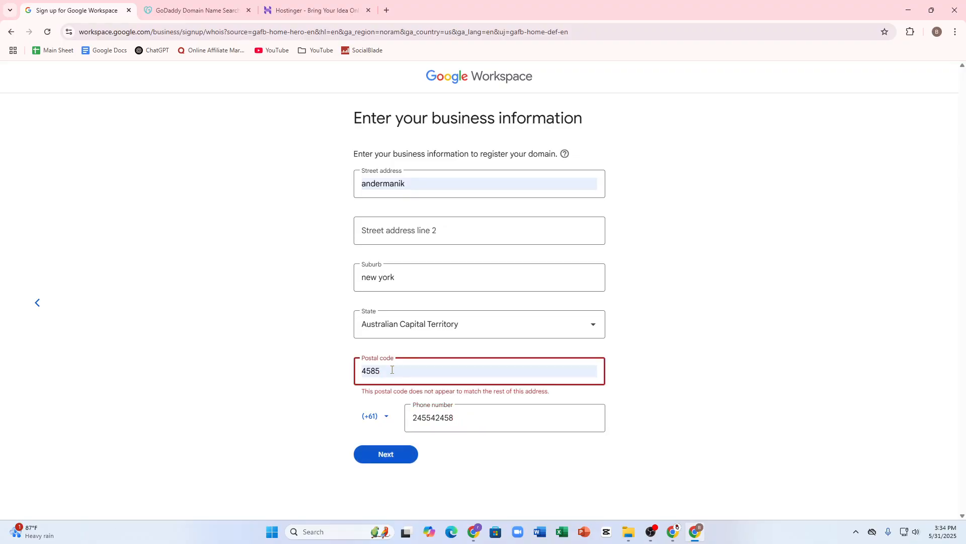
# Change the postal code to 1008 and submit the form
pyautogui.moveTo(380, 371); pyautogui.dragTo(318, 354)
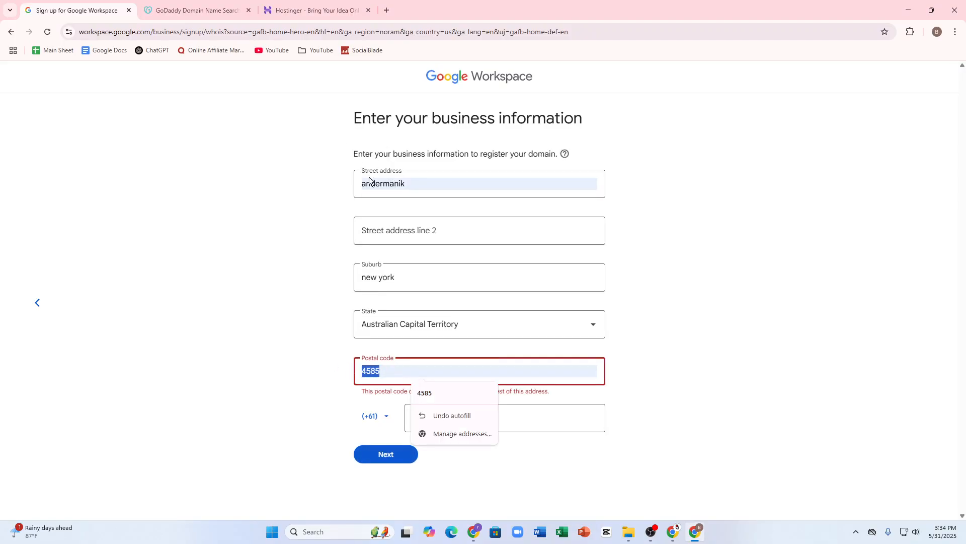
pyautogui.write('100')
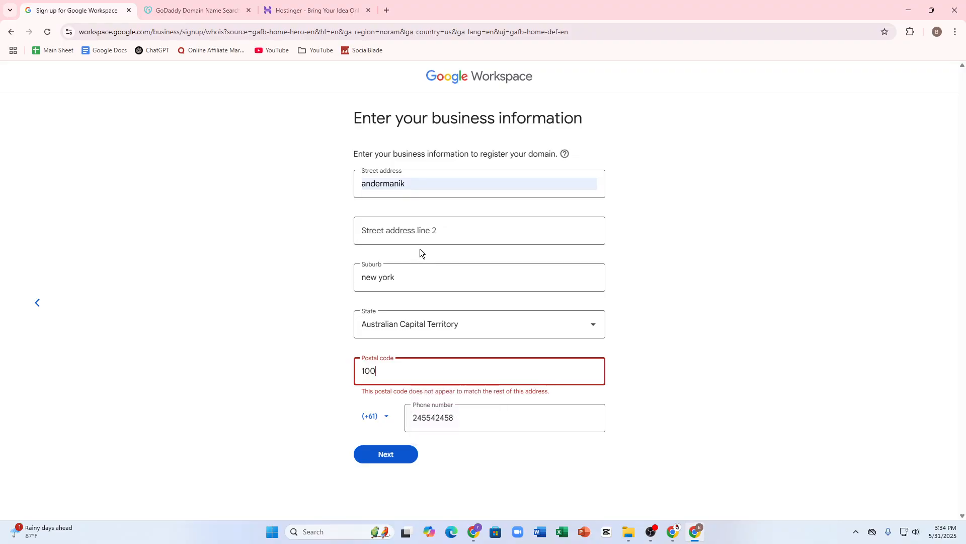
pyautogui.write('8')
pyautogui.click(368, 456)
# In a new tab, search Google for 'sydney postal code' and open the 2000 result
pyautogui.click(387, 10)
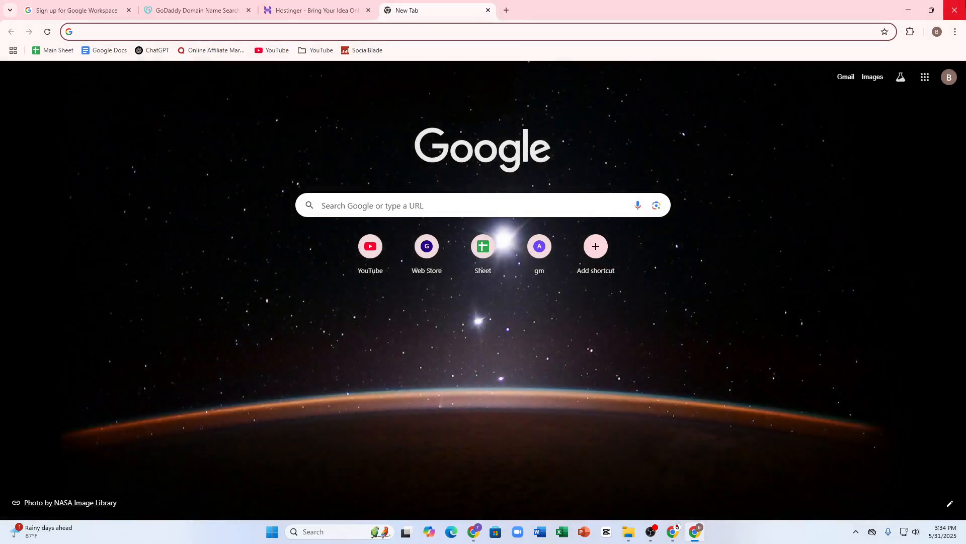
pyautogui.hotkey('ctrl', 'l')
pyautogui.write('syd')
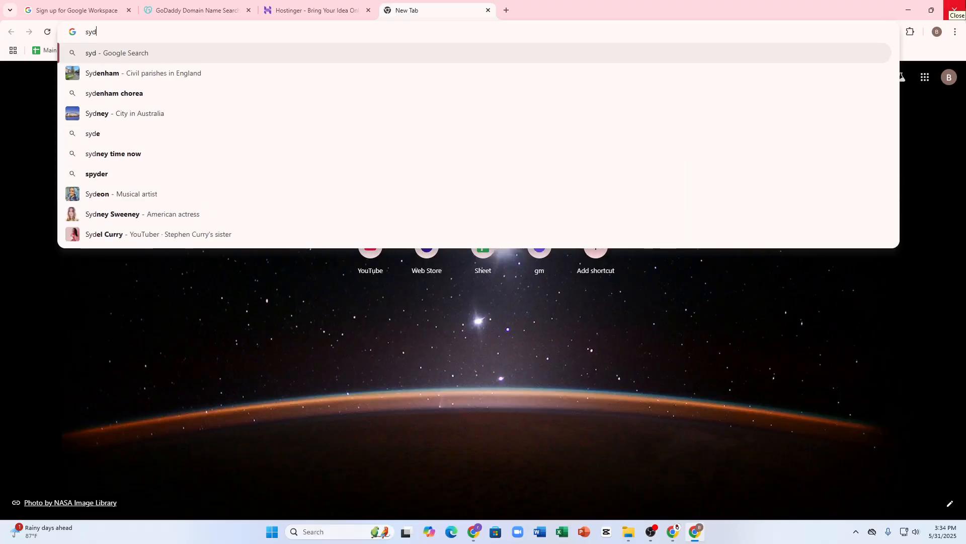
pyautogui.write('ney p')
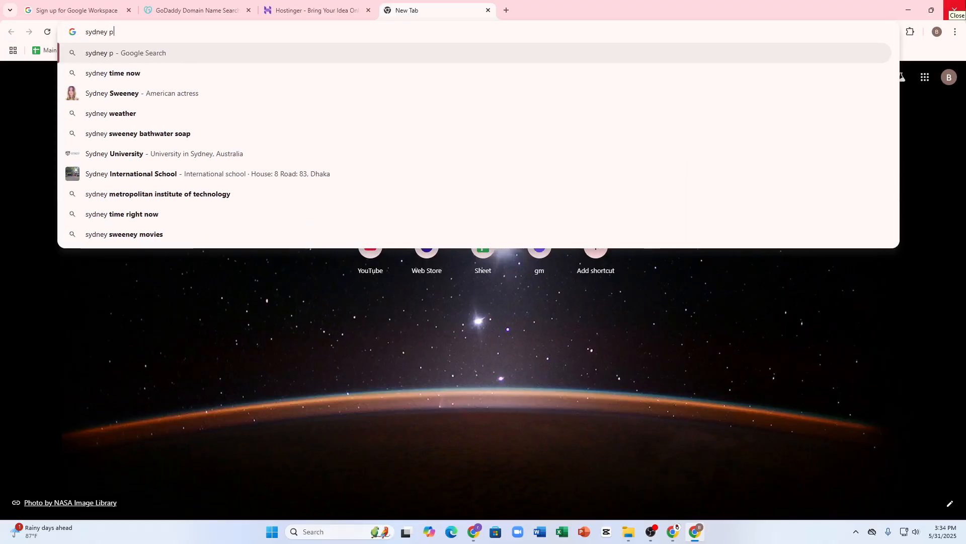
pyautogui.write('ostal code')
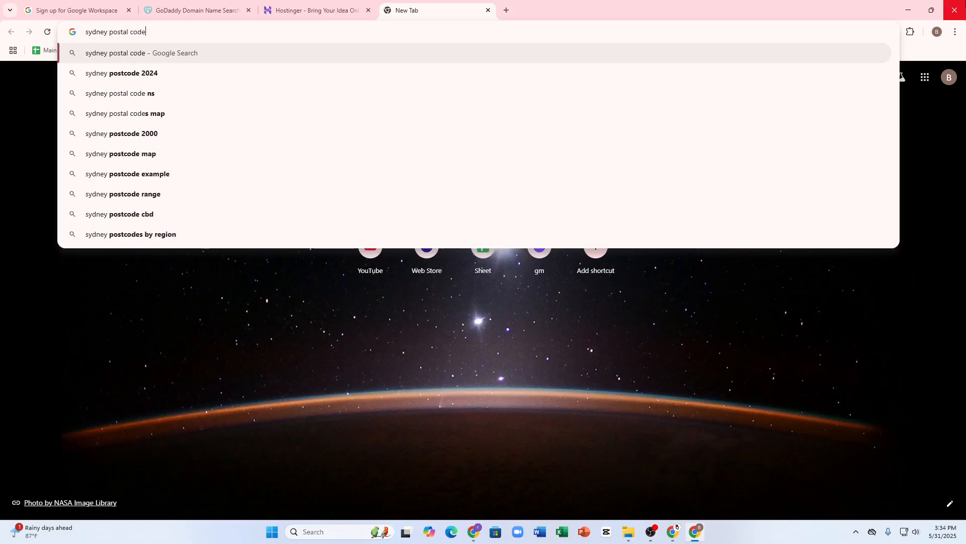
pyautogui.press('Return')
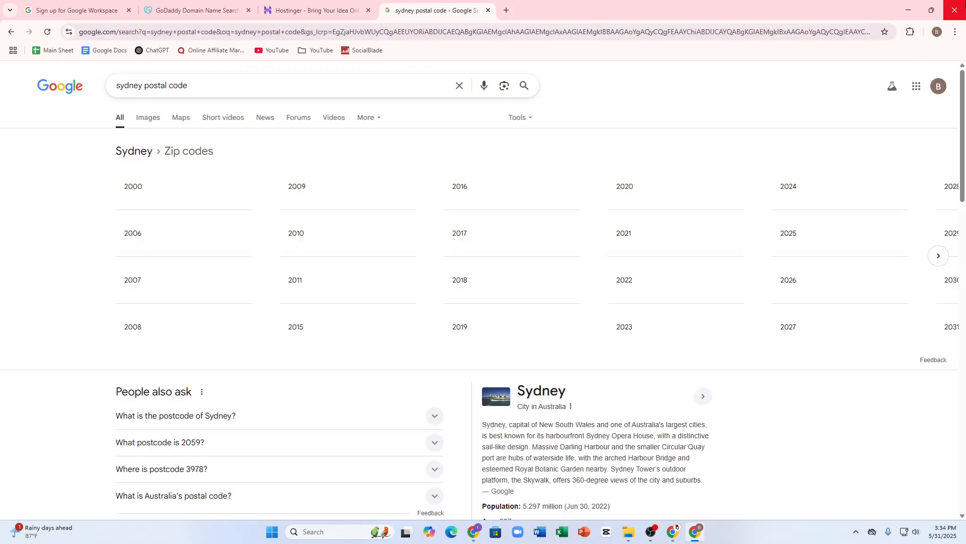
pyautogui.click(119, 196)
# Return to the Workspace sign-up tab and select the suburb text 'new york'
pyautogui.rightClick(138, 185)
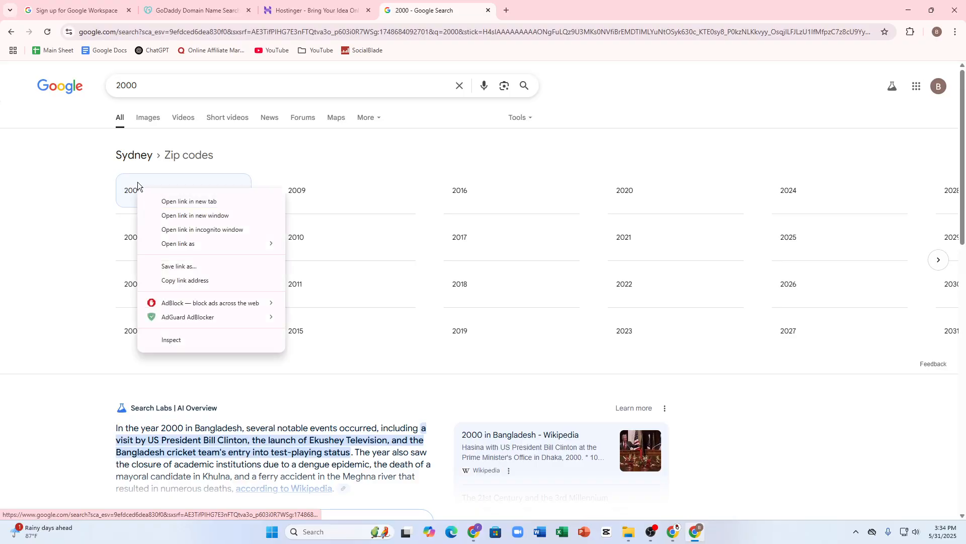
pyautogui.click(10, 7)
pyautogui.click(61, 15)
pyautogui.moveTo(405, 279); pyautogui.dragTo(304, 269)
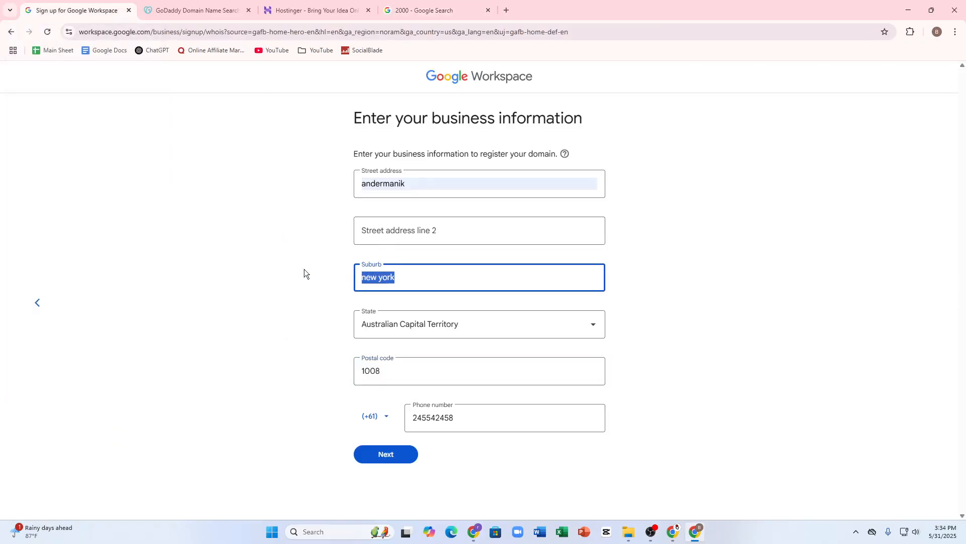
# Change the suburb to 'sydney' and the postal code to 2009, then submit
pyautogui.write('sydney')
pyautogui.moveTo(414, 371); pyautogui.dragTo(307, 372)
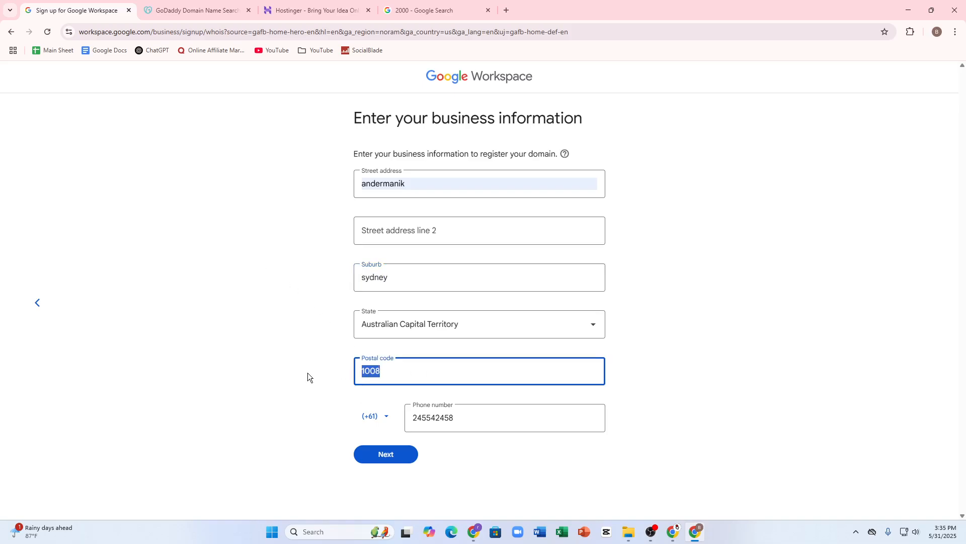
pyautogui.write('2009')
pyautogui.click(373, 455)
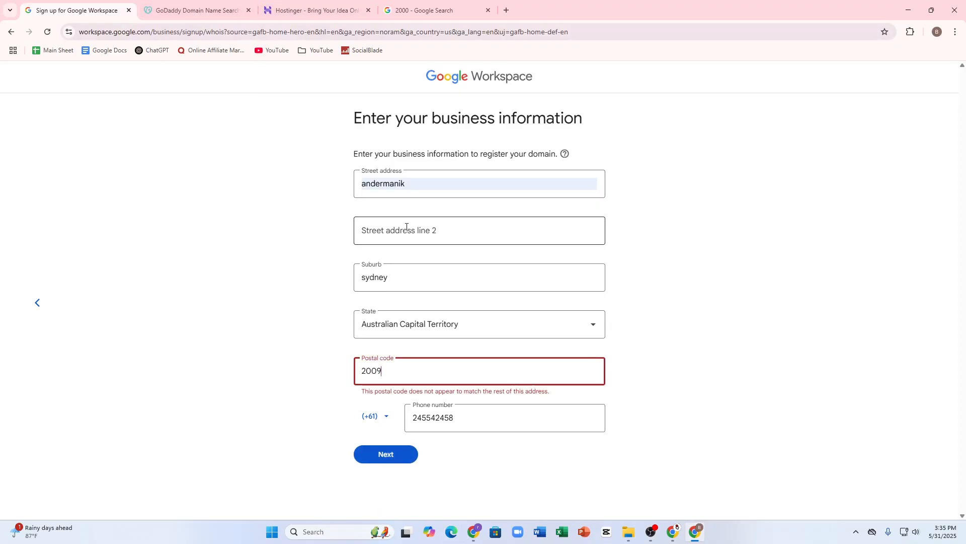
# Select the street address text and switch to the 2000 search results tab
pyautogui.click(425, 183)
pyautogui.hotkey('ctrl', 'a')
pyautogui.click(445, 4)
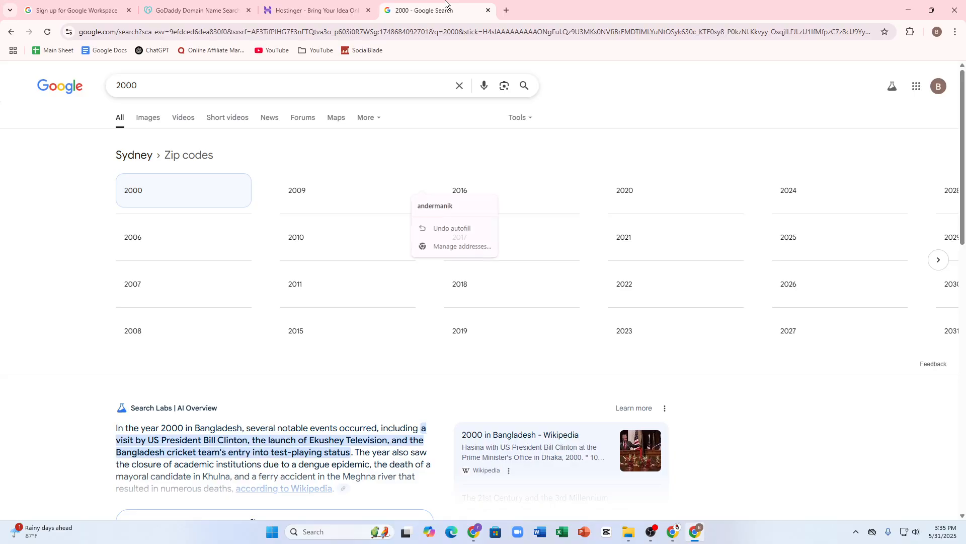
# Replace the search with 'street sydney address' and run it
pyautogui.moveTo(182, 86); pyautogui.dragTo(0, 43)
pyautogui.write('st')
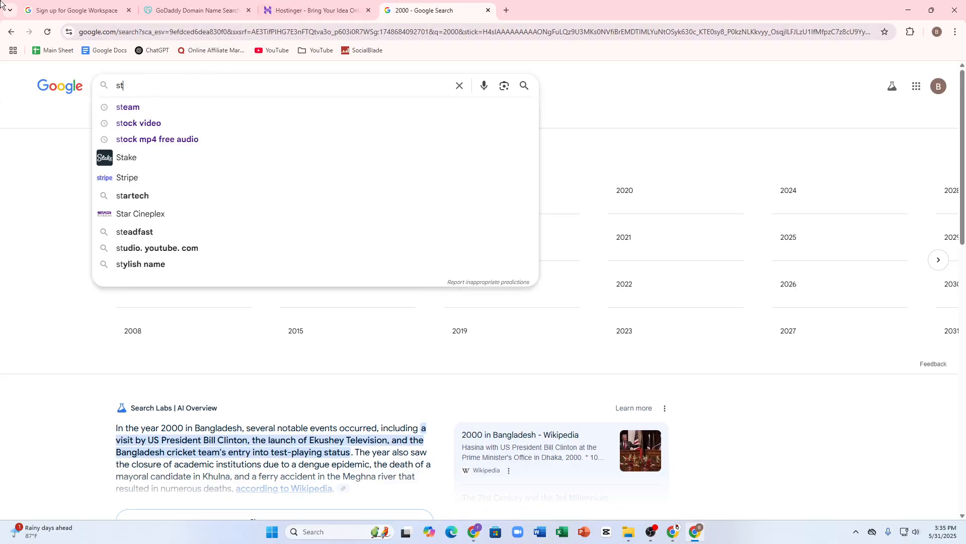
pyautogui.write('reet syd')
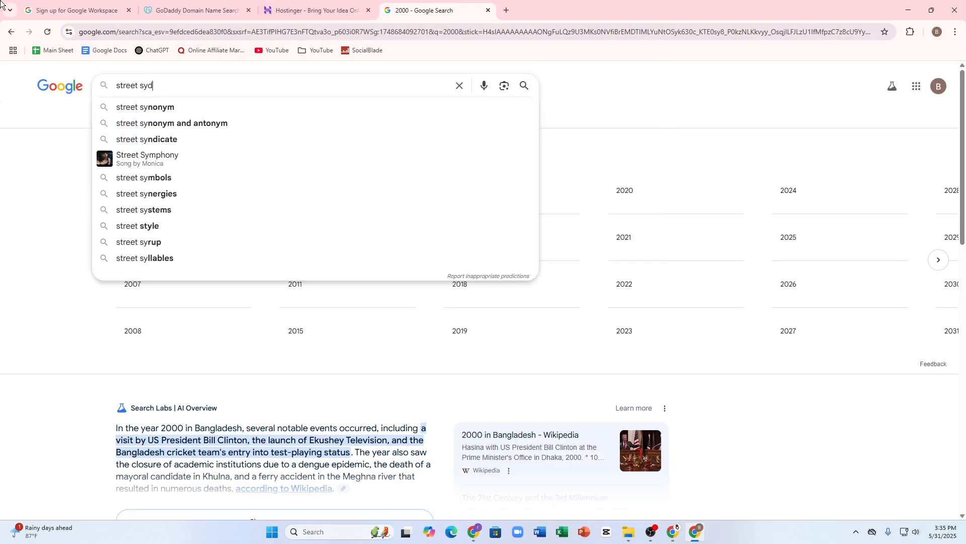
pyautogui.write('ney ')
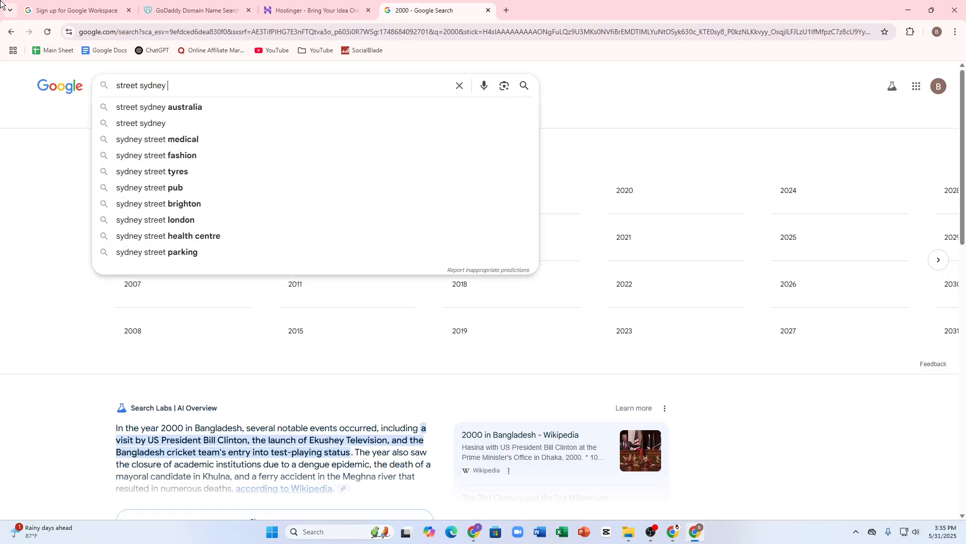
pyautogui.write('address')
pyautogui.press('Return')
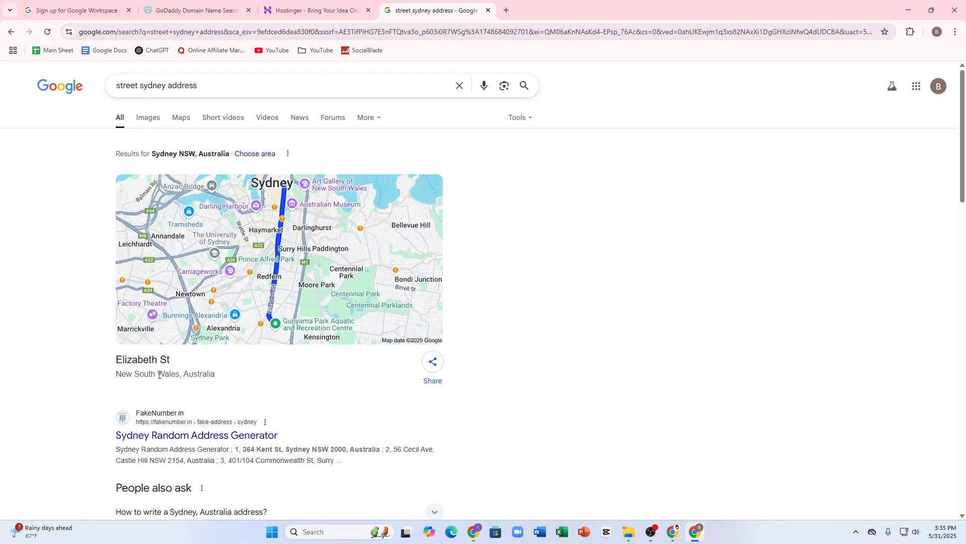
# Copy the 'New South Wales, Australia' location line, then select the suburb in the Workspace form
pyautogui.tripleClick(168, 375)
pyautogui.rightClick(168, 377)
pyautogui.click(190, 232)
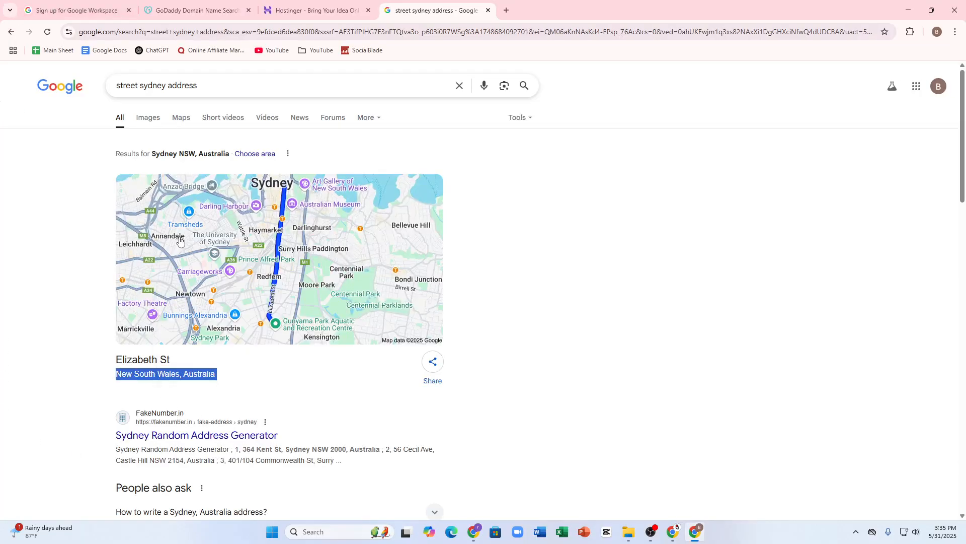
pyautogui.click(76, 10)
pyautogui.doubleClick(402, 283)
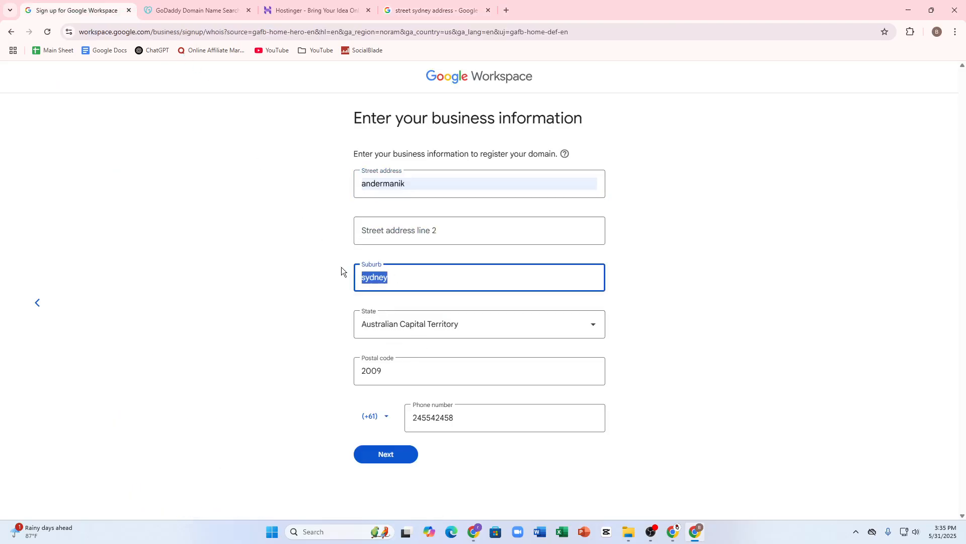
# Paste 'New South Wales, Australia' into address line 2, retype suburb as sydney, and submit
pyautogui.hotkey('ctrl', 'v')
pyautogui.click(423, 236)
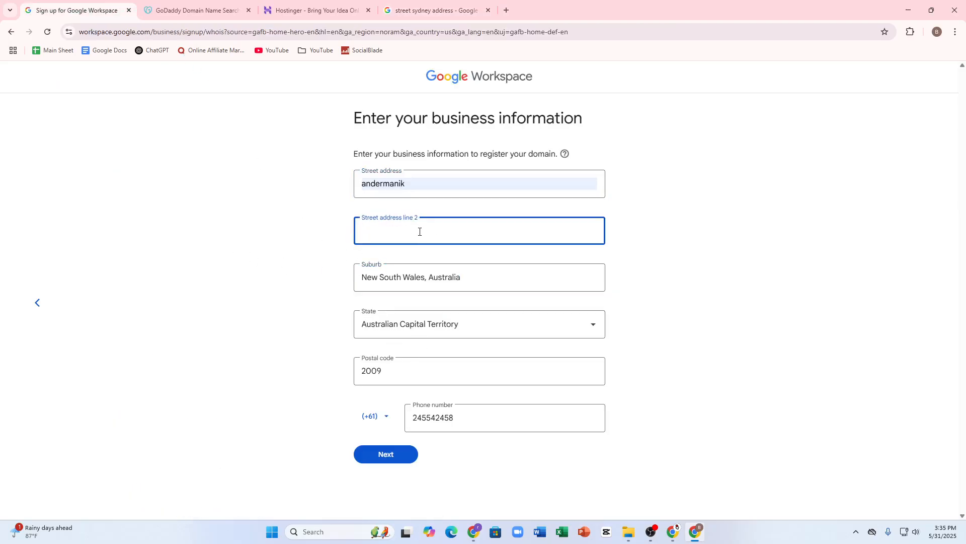
pyautogui.hotkey('ctrl', 'v')
pyautogui.tripleClick(470, 307)
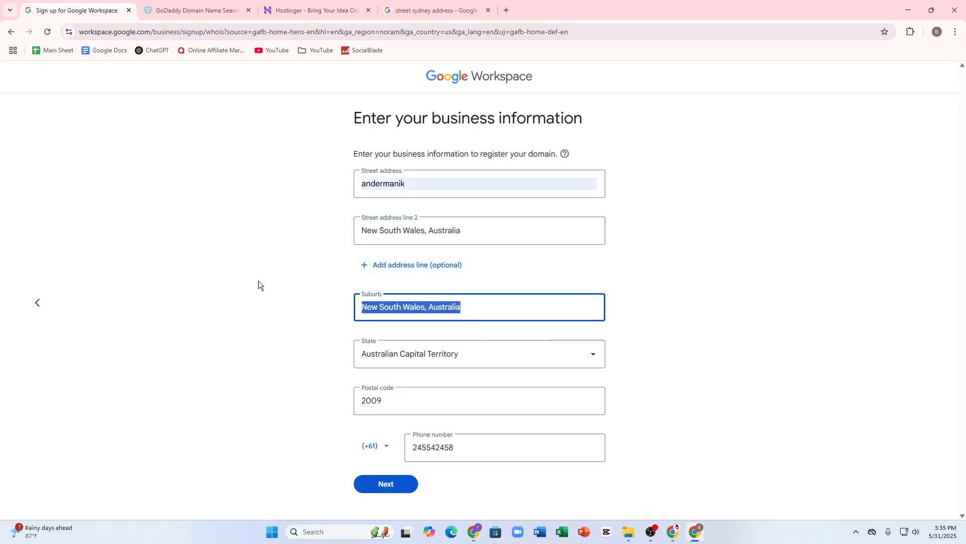
pyautogui.press('BackSpace')
pyautogui.click(391, 484)
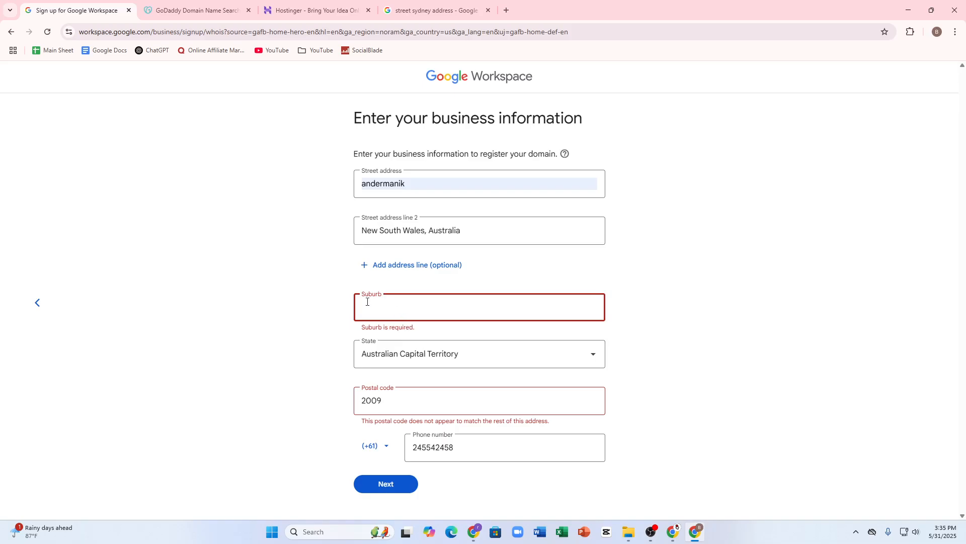
pyautogui.write('sydnety')
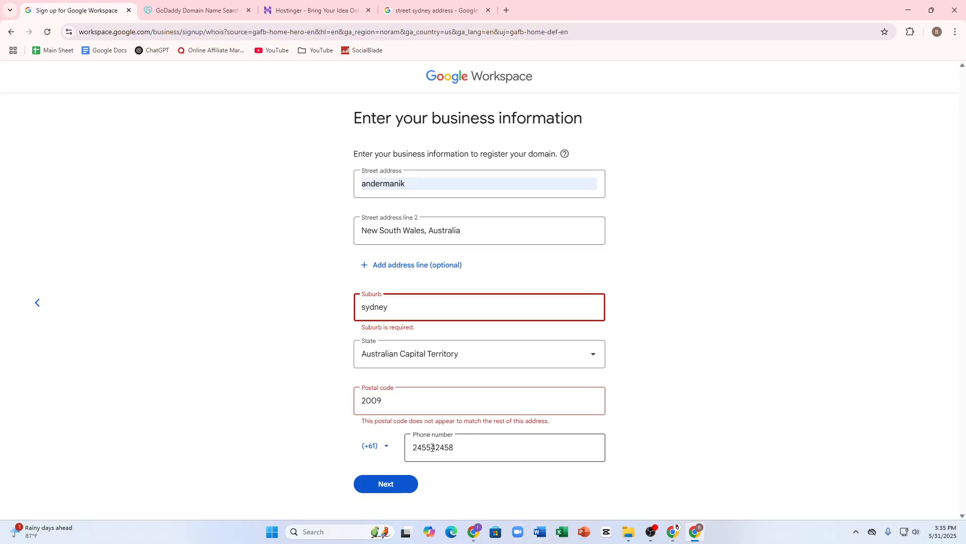
pyautogui.click(369, 487)
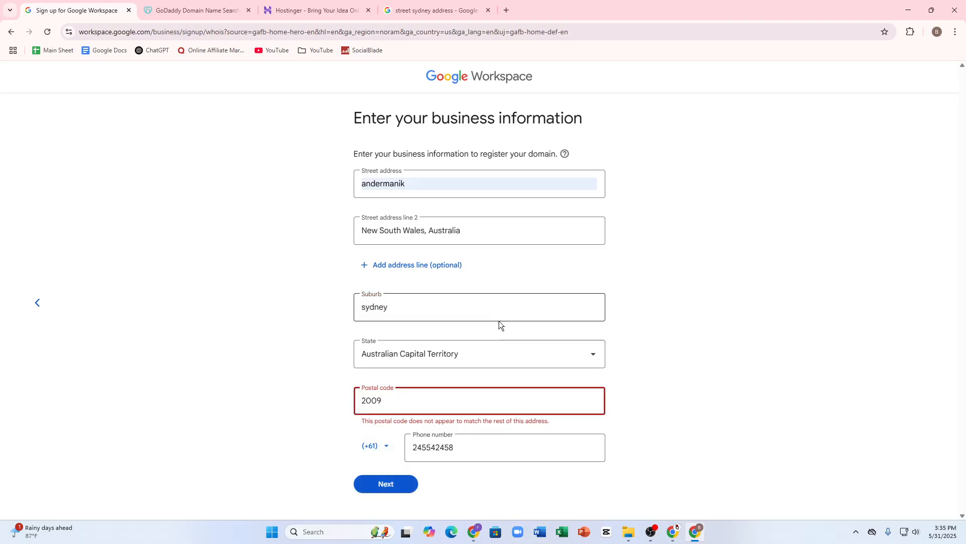
# Search Google for 'New South Wales, Australia postal code', then return to the Workspace tab
pyautogui.click(464, 9)
pyautogui.click(308, 80)
pyautogui.hotkey('ctrl', 'a')
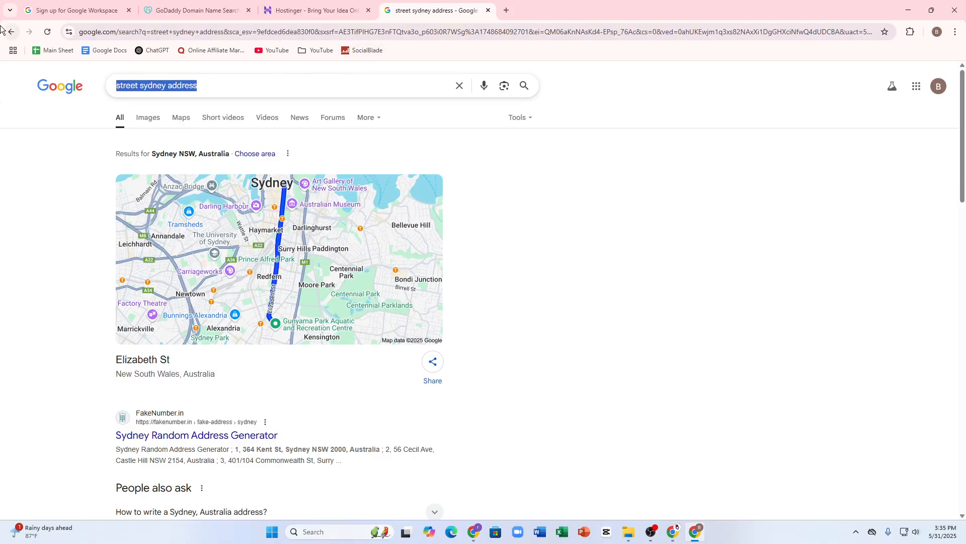
pyautogui.write('New South Wales, Australia')
pyautogui.write('postal code')
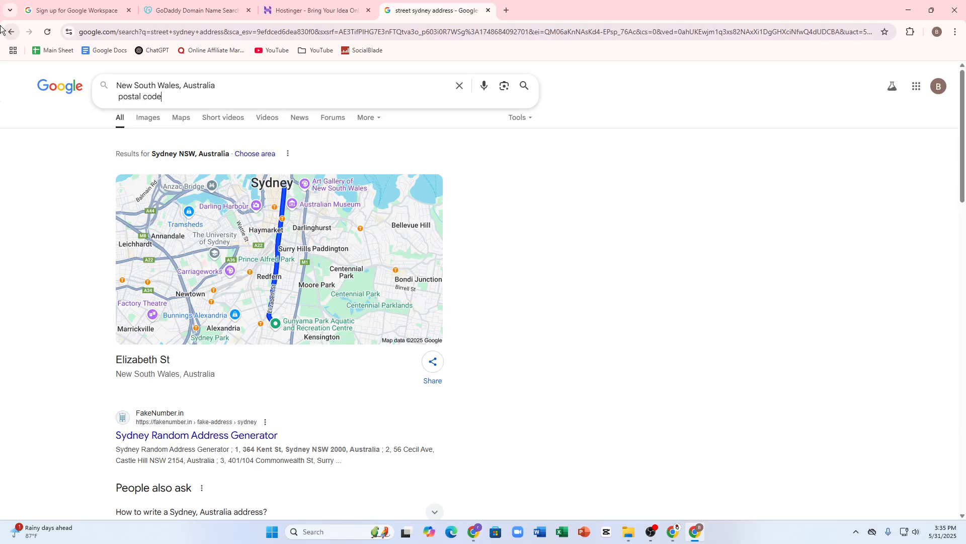
pyautogui.press('Return')
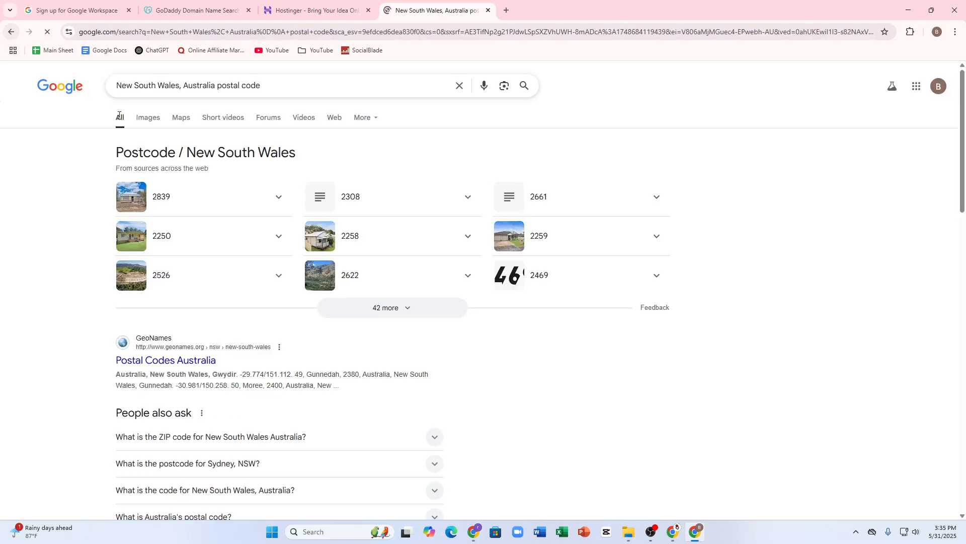
pyautogui.click(75, 6)
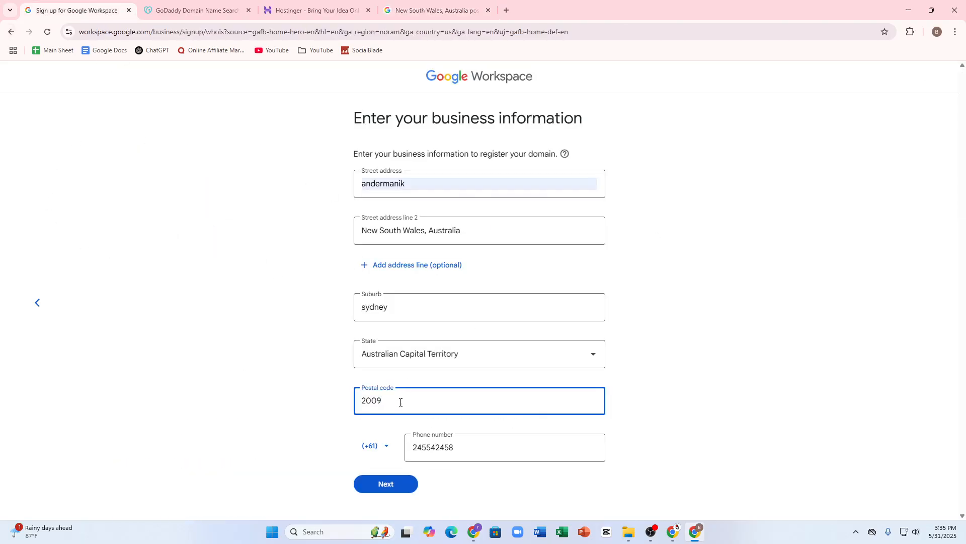
# Replace the postal code with 2839 and submit; the mismatch error remains
pyautogui.hotkey('ctrl', 'a')
pyautogui.write('2839')
pyautogui.click(386, 482)
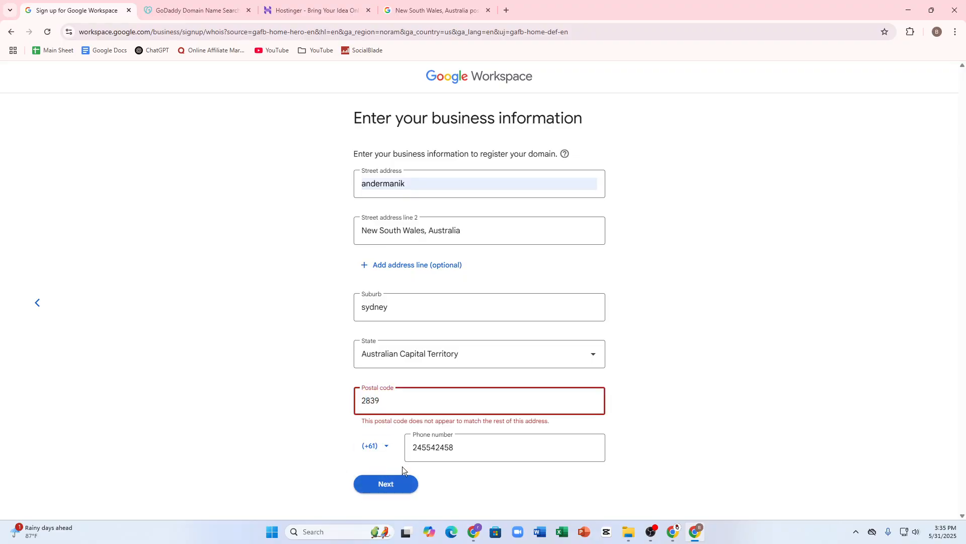
pyautogui.click(449, 396)
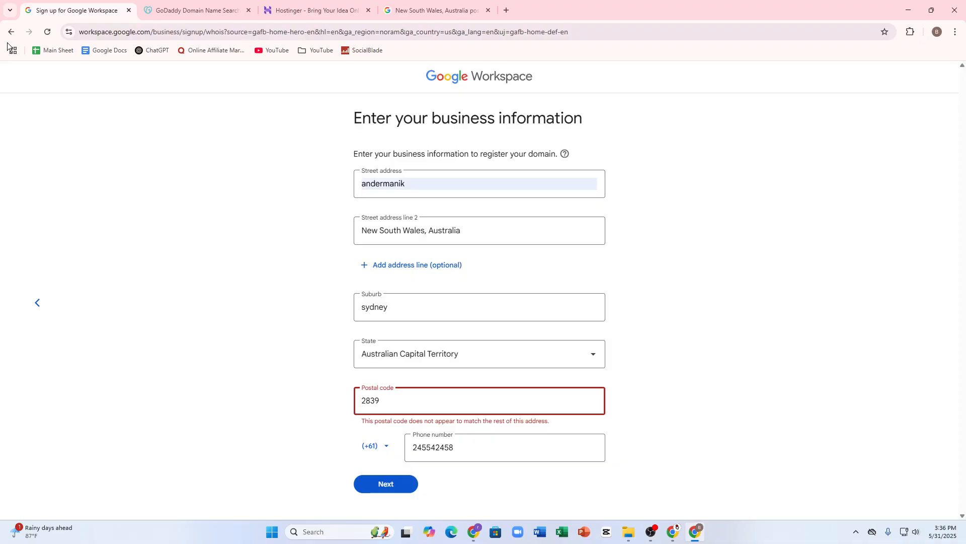
pyautogui.click(506, 10)
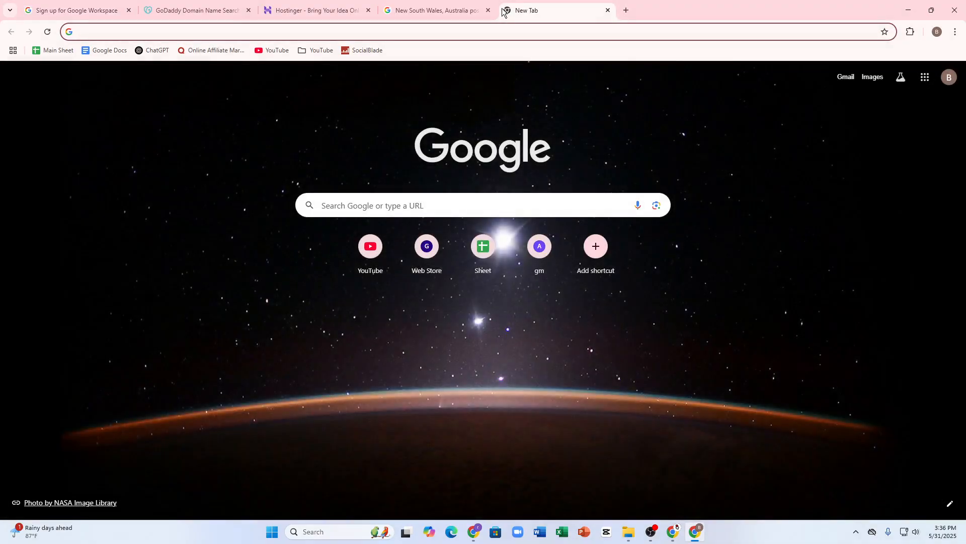